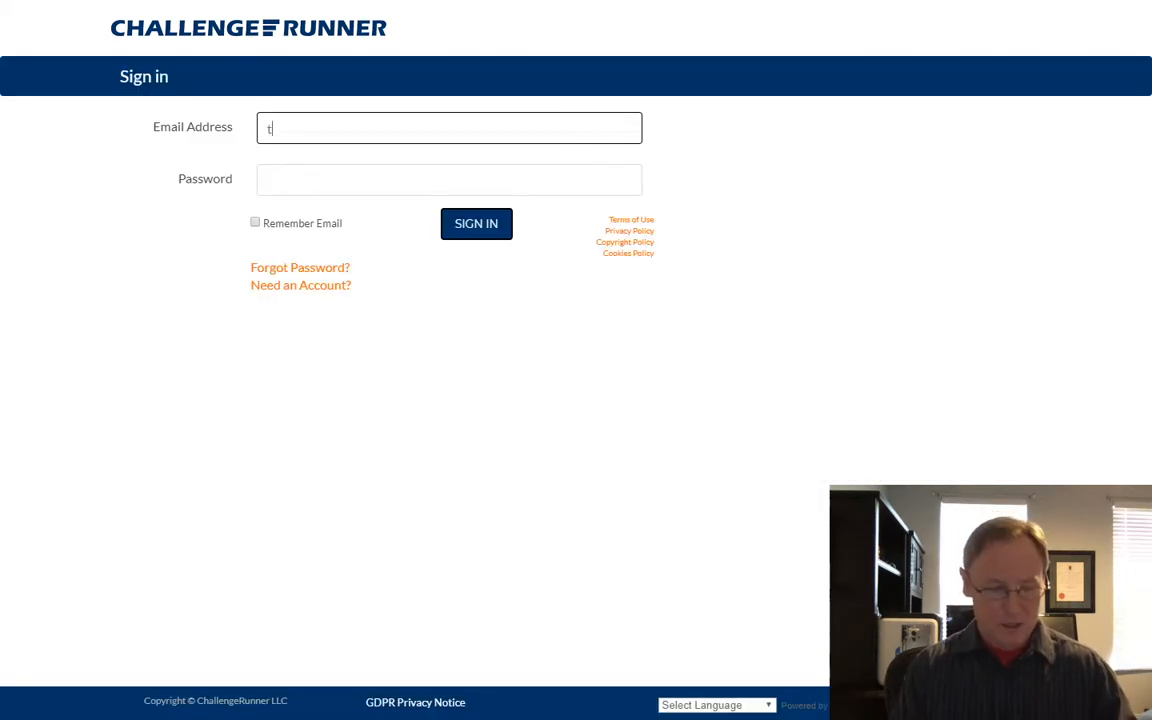
Sign in to ChallengeRunner with the administrator e-mail and password.
{"action": "type", "text": "1@test.com"}
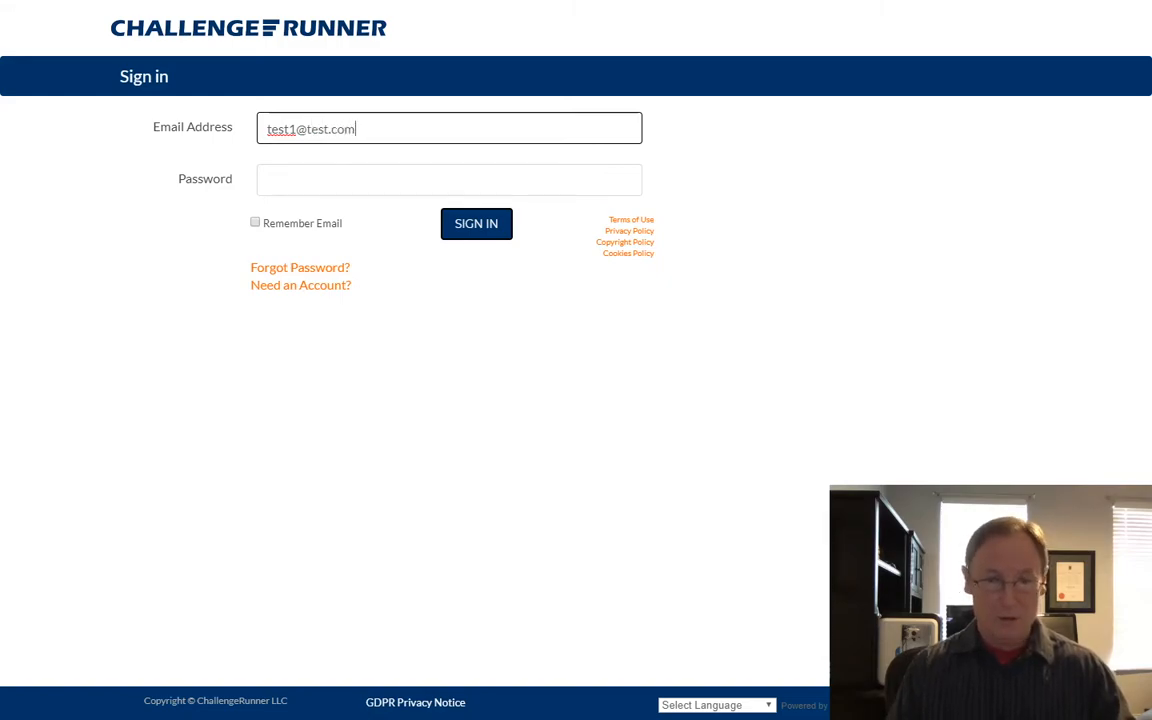
{"action": "key", "text": "Tab"}
{"action": "type", "text": "••••"}
{"action": "key", "text": "Return"}
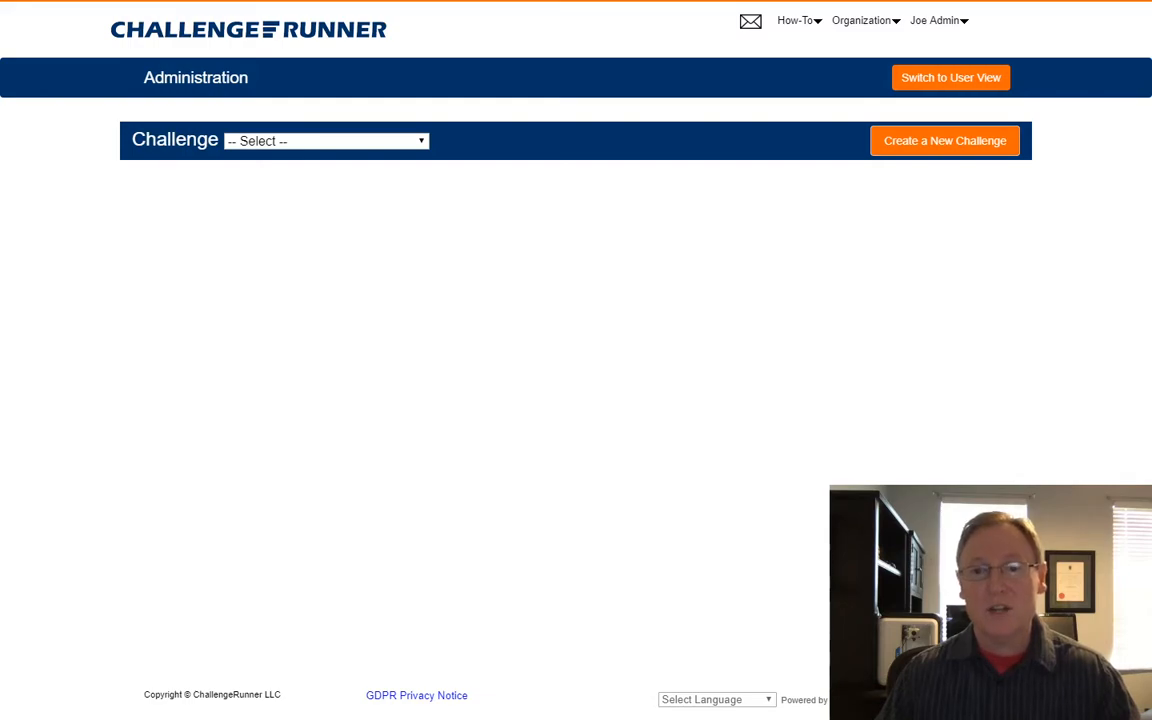
Create a walking challenge with the default name and description, running 02/01/2020 to 02/29/2020.
{"action": "left_click", "coordinate": [945, 141]}
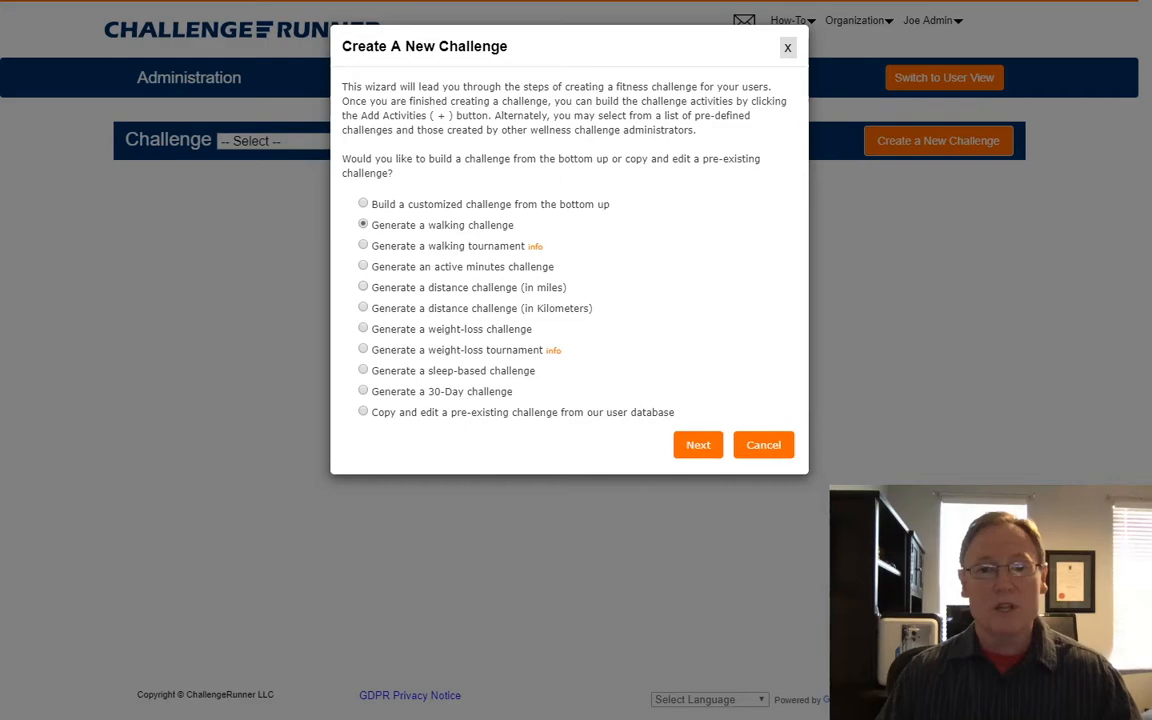
{"action": "left_click", "coordinate": [698, 445]}
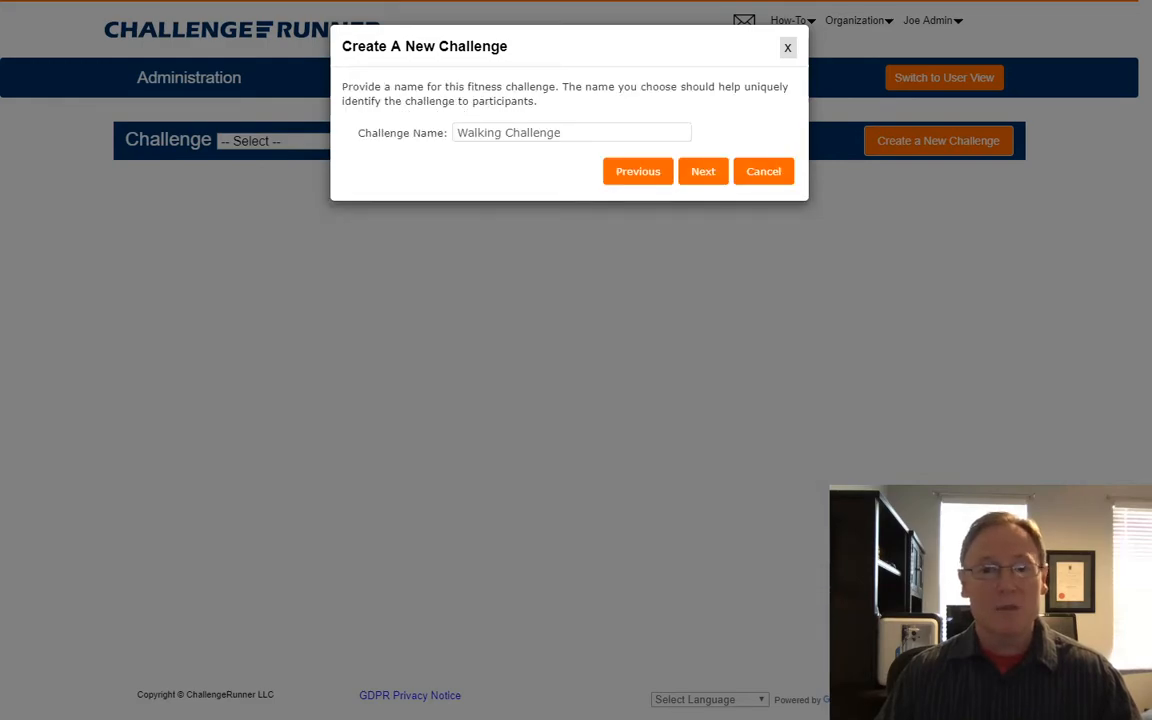
{"action": "left_click", "coordinate": [700, 172]}
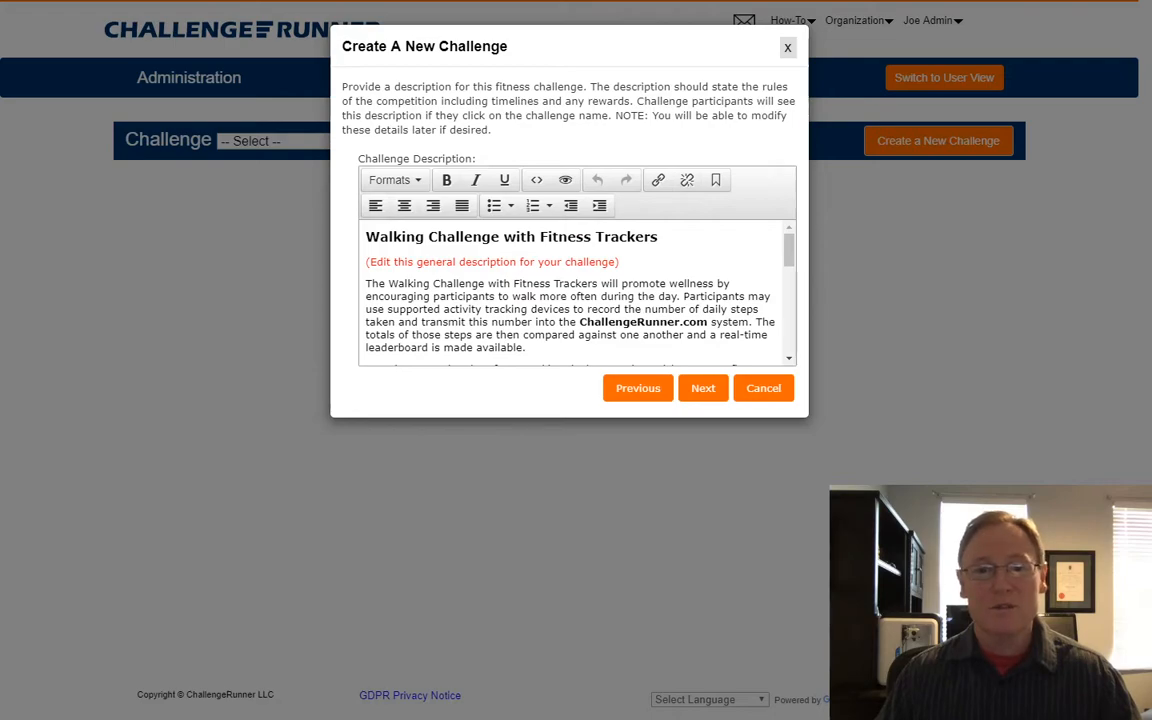
{"action": "left_click", "coordinate": [703, 388]}
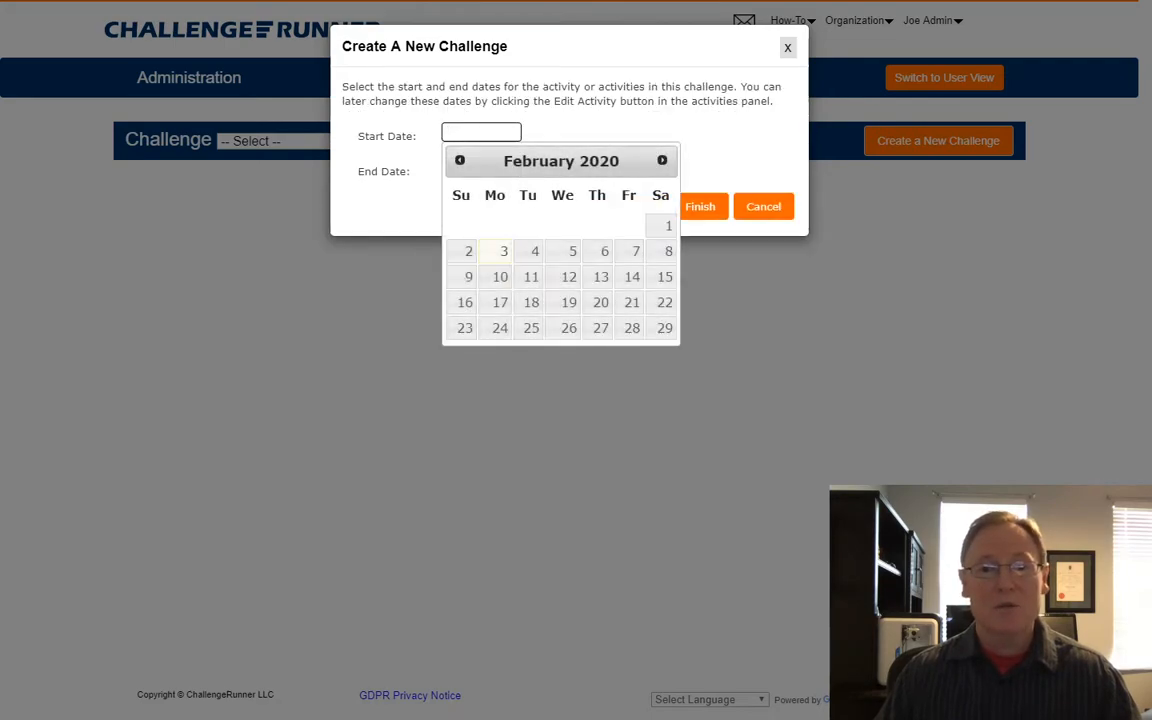
{"action": "left_click", "coordinate": [666, 224]}
{"action": "left_click", "coordinate": [481, 168]}
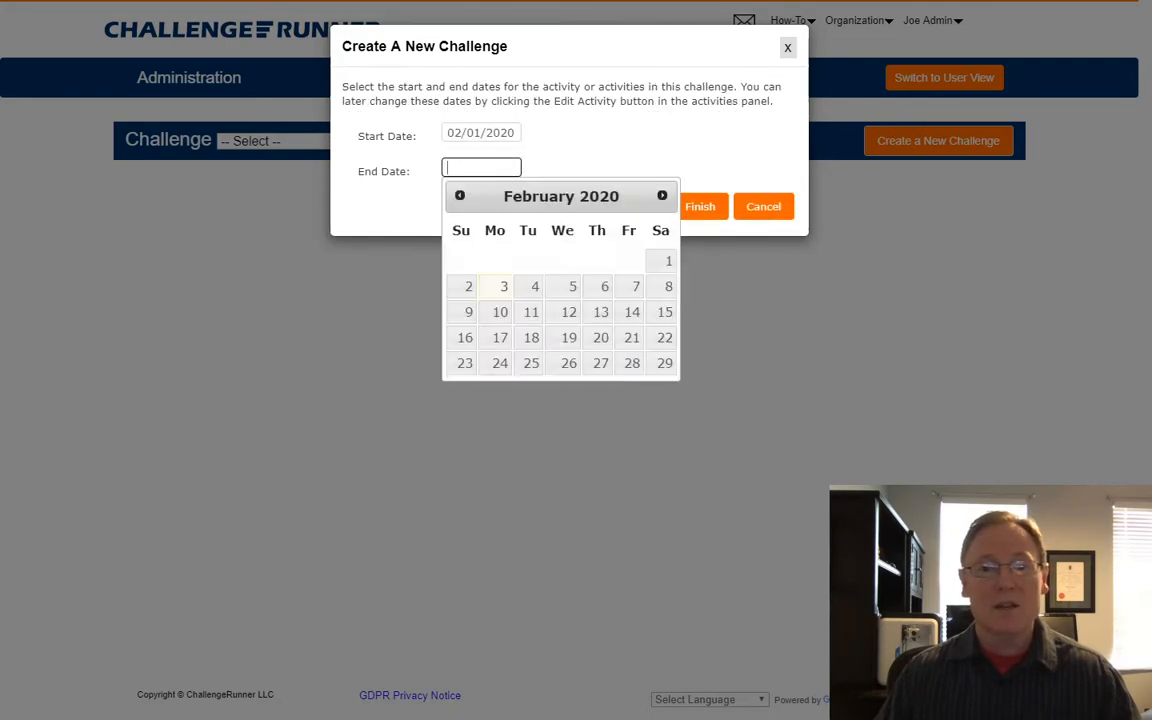
{"action": "left_click", "coordinate": [664, 363]}
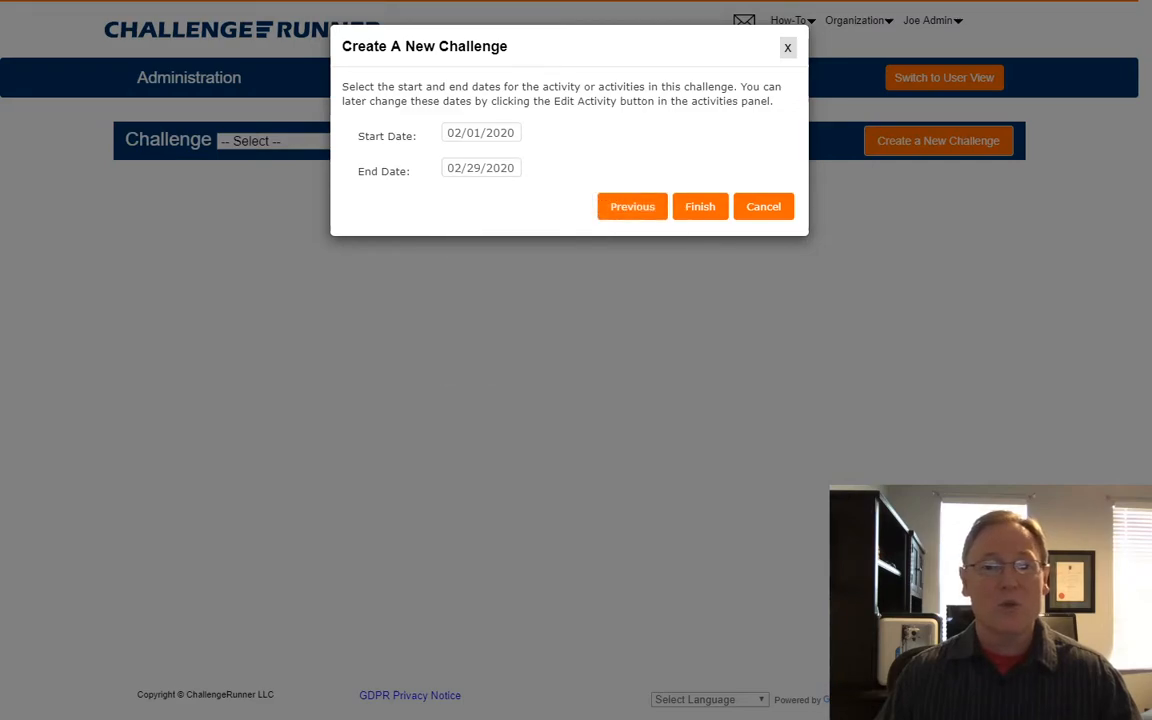
{"action": "left_click", "coordinate": [700, 207]}
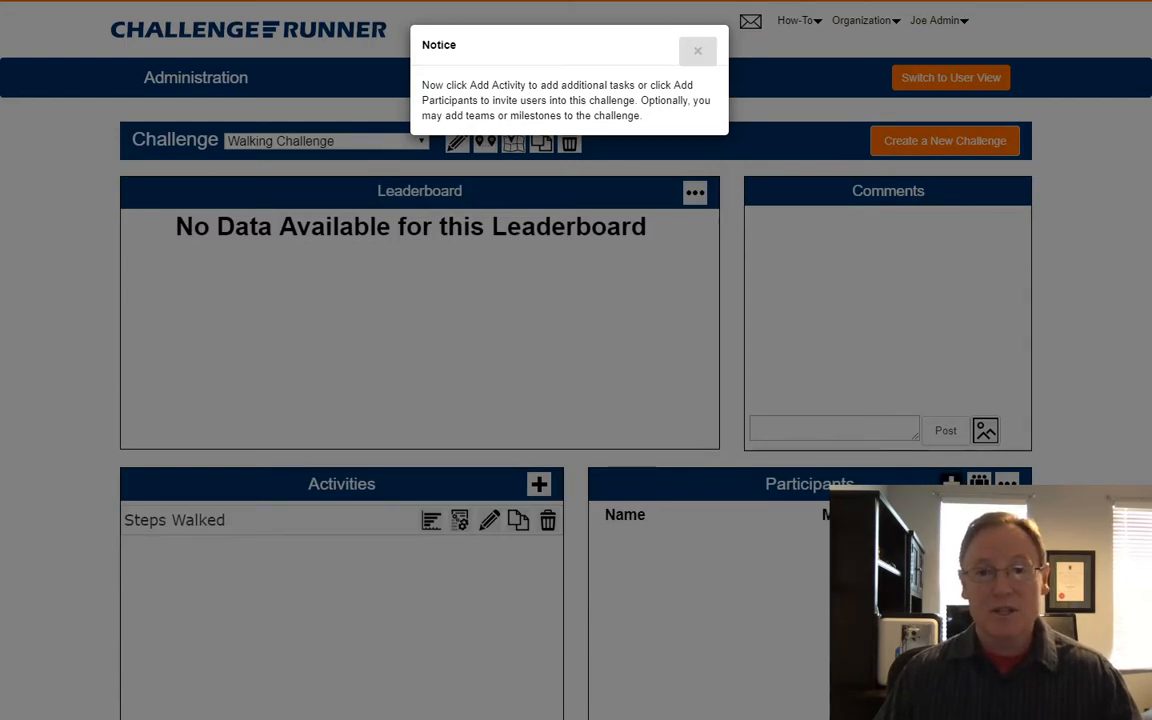
Close the setup notice and start inviting participants from the Participants panel.
{"action": "left_click", "coordinate": [697, 50]}
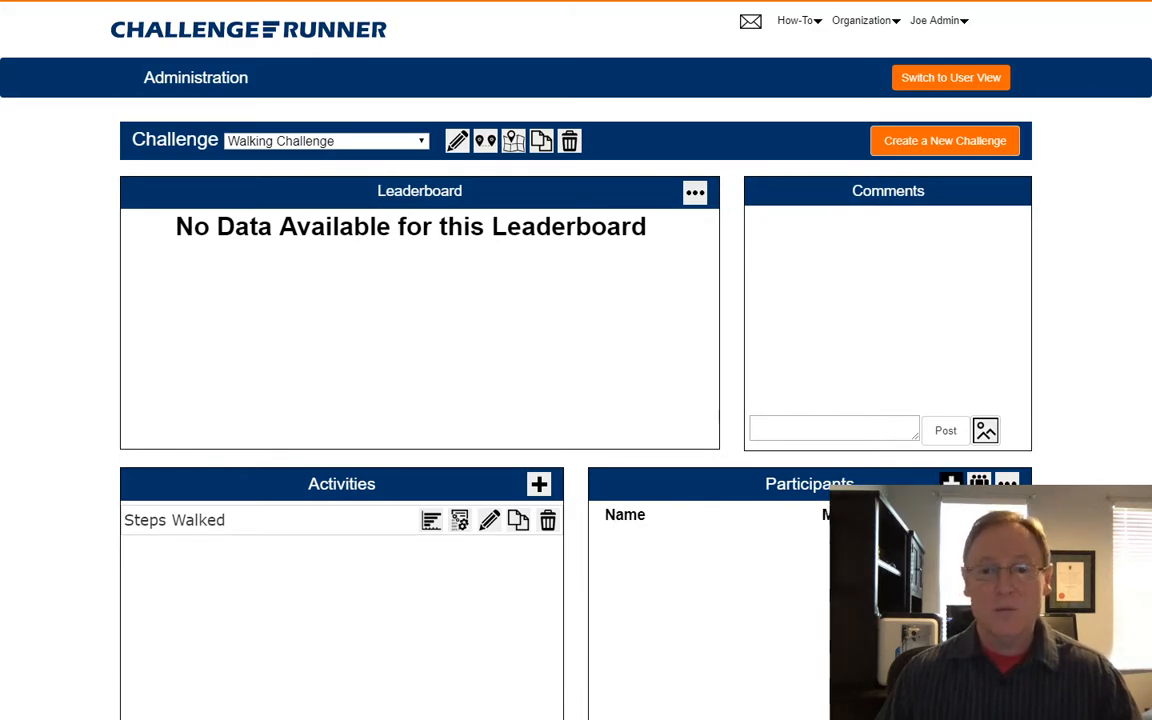
{"action": "left_click", "coordinate": [950, 483]}
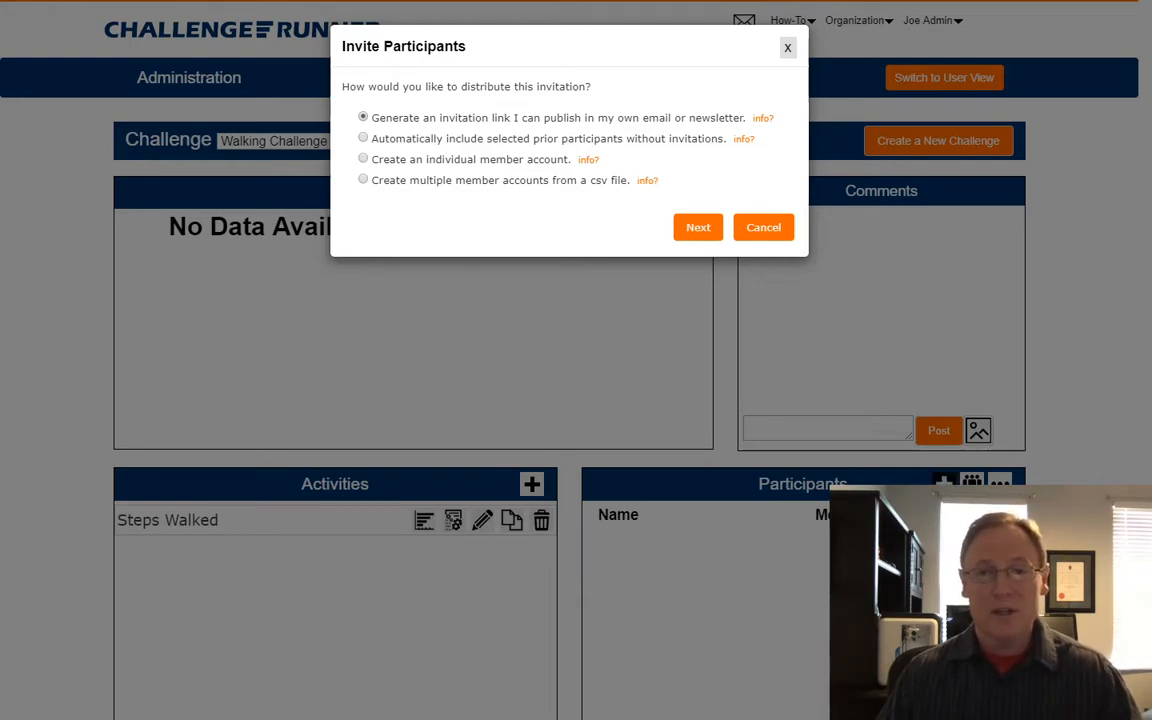
Automatically include five selected prior users as participants, with no invitations sent.
{"action": "left_click", "coordinate": [363, 138]}
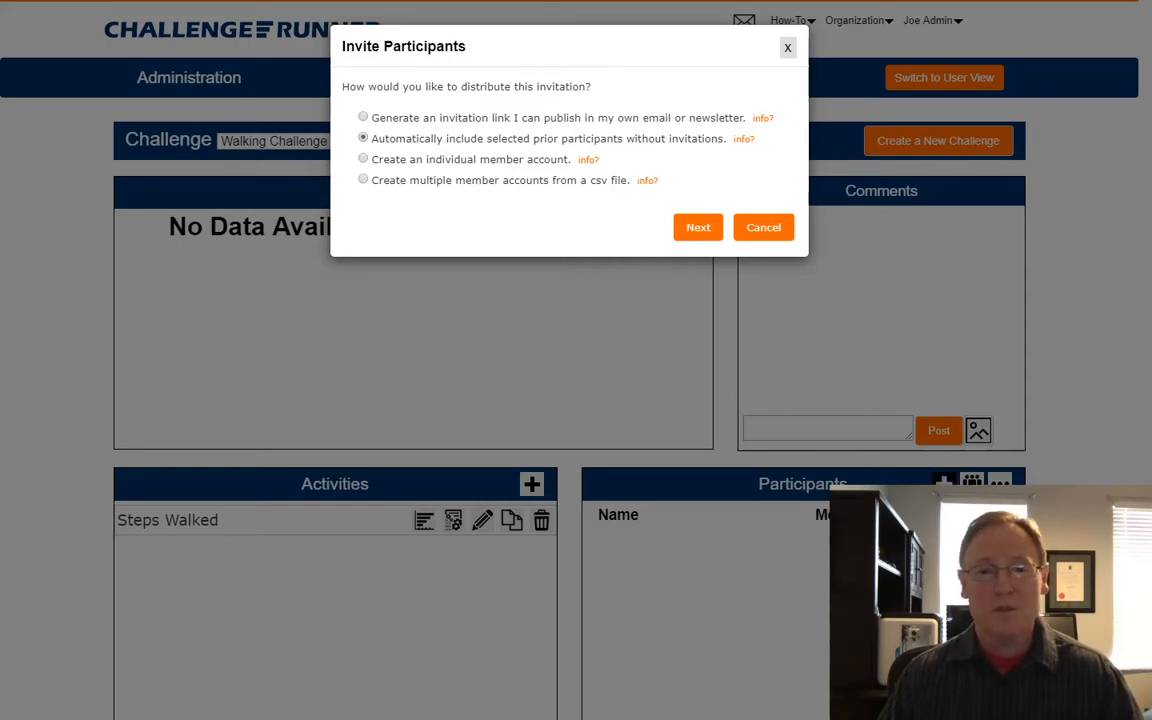
{"action": "left_click", "coordinate": [698, 227]}
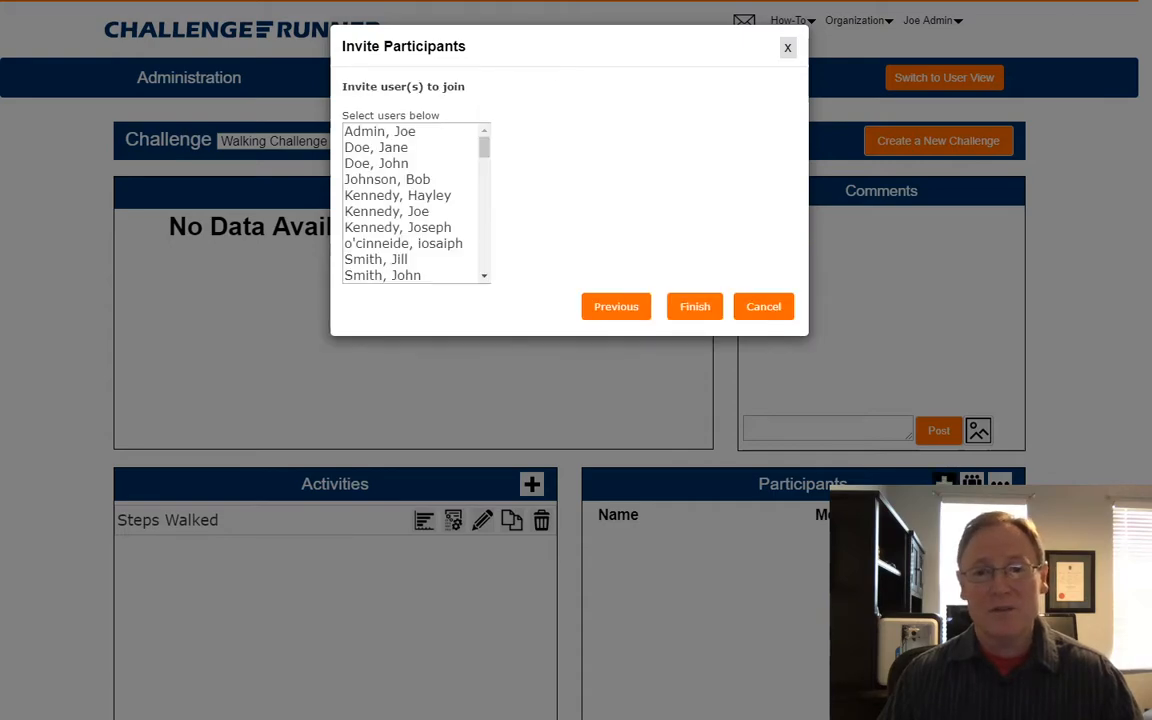
{"action": "left_click", "coordinate": [376, 147]}
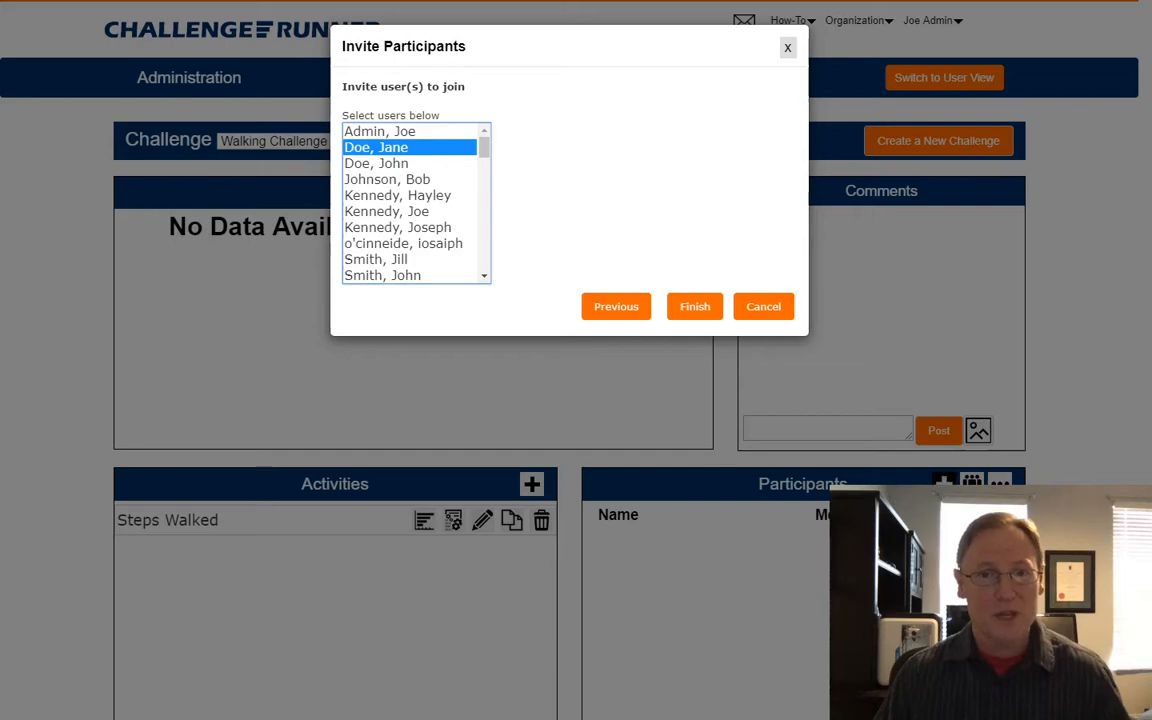
{"action": "left_click", "coordinate": [376, 163], "text": "ctrl"}
{"action": "left_click", "coordinate": [387, 179], "text": "ctrl"}
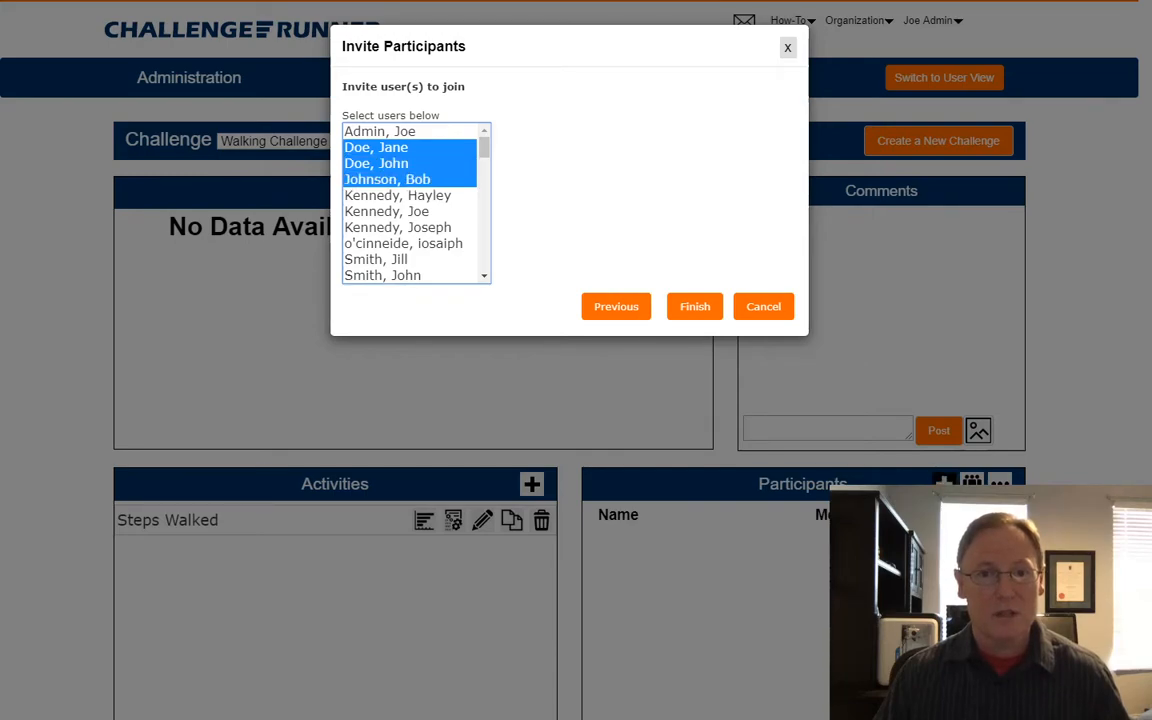
{"action": "left_click", "coordinate": [376, 259], "text": "ctrl"}
{"action": "left_click", "coordinate": [382, 275], "text": "ctrl"}
{"action": "left_click", "coordinate": [695, 307]}
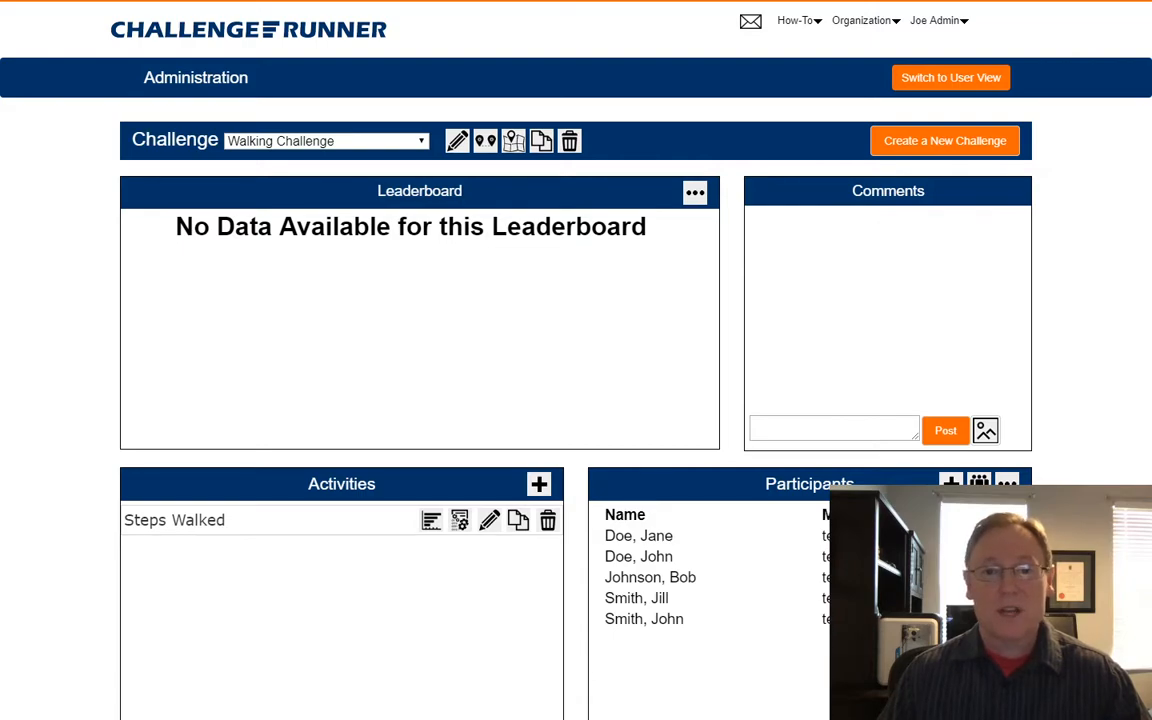
Enable the challenge map and change leaderboard points per mile from 2000 to 100.
{"action": "left_click", "coordinate": [513, 141]}
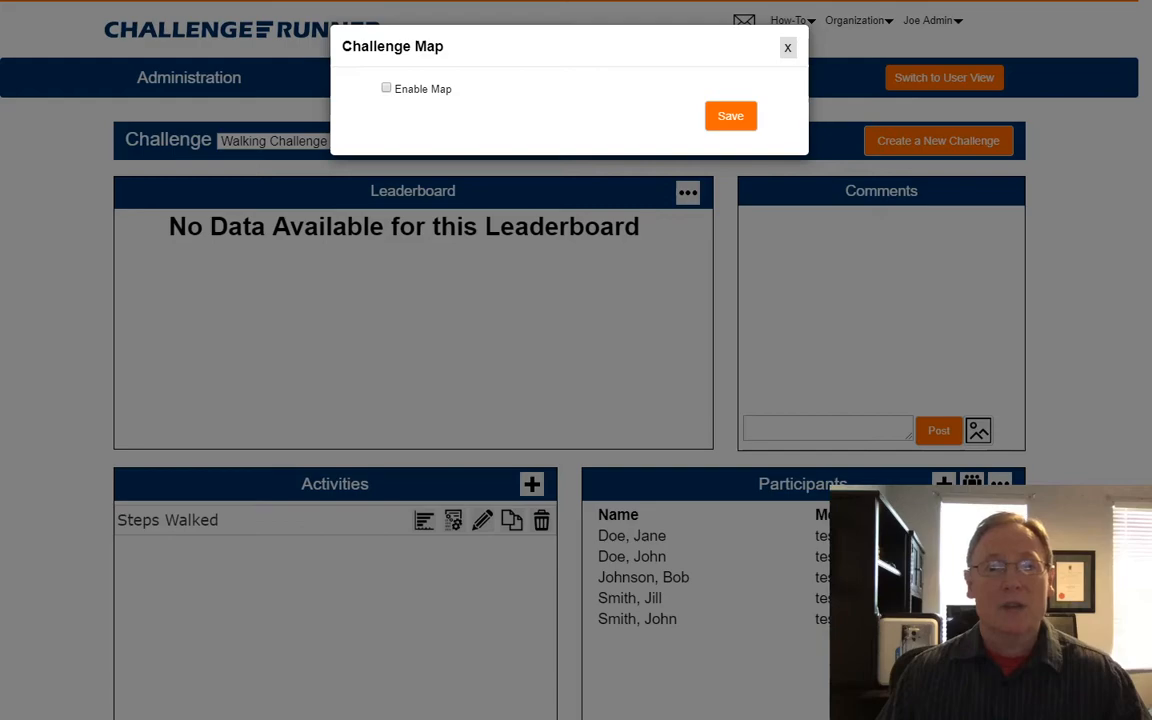
{"action": "left_click", "coordinate": [386, 88]}
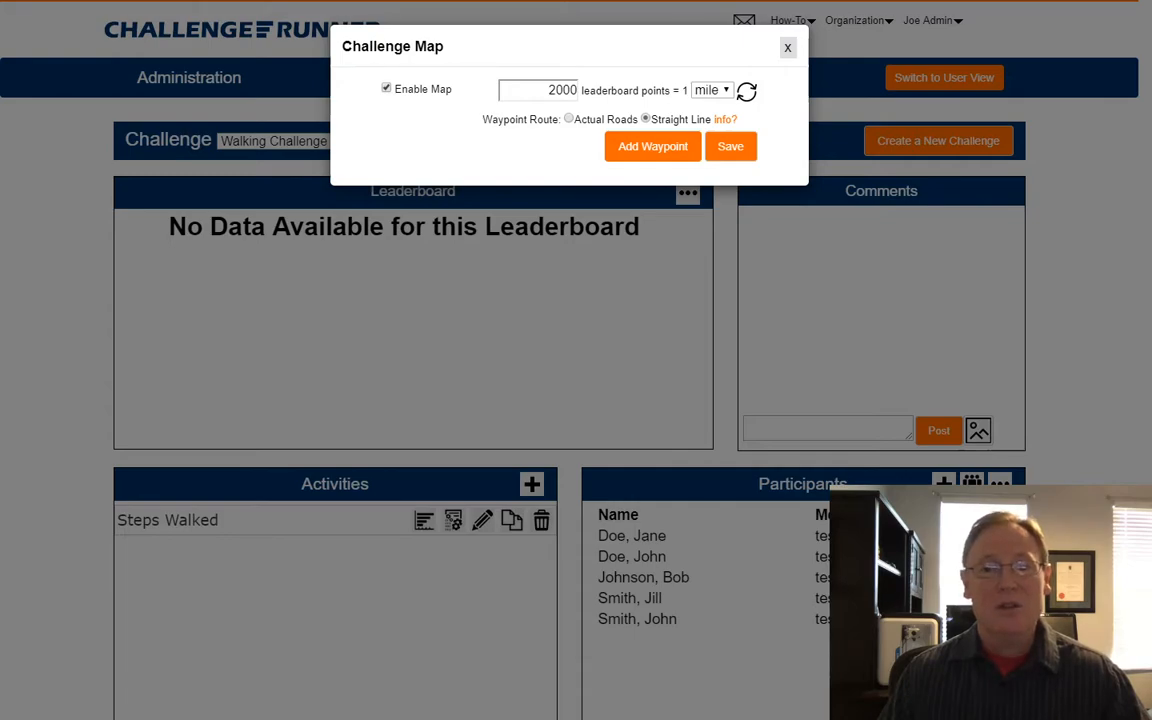
{"action": "left_click", "coordinate": [549, 90]}
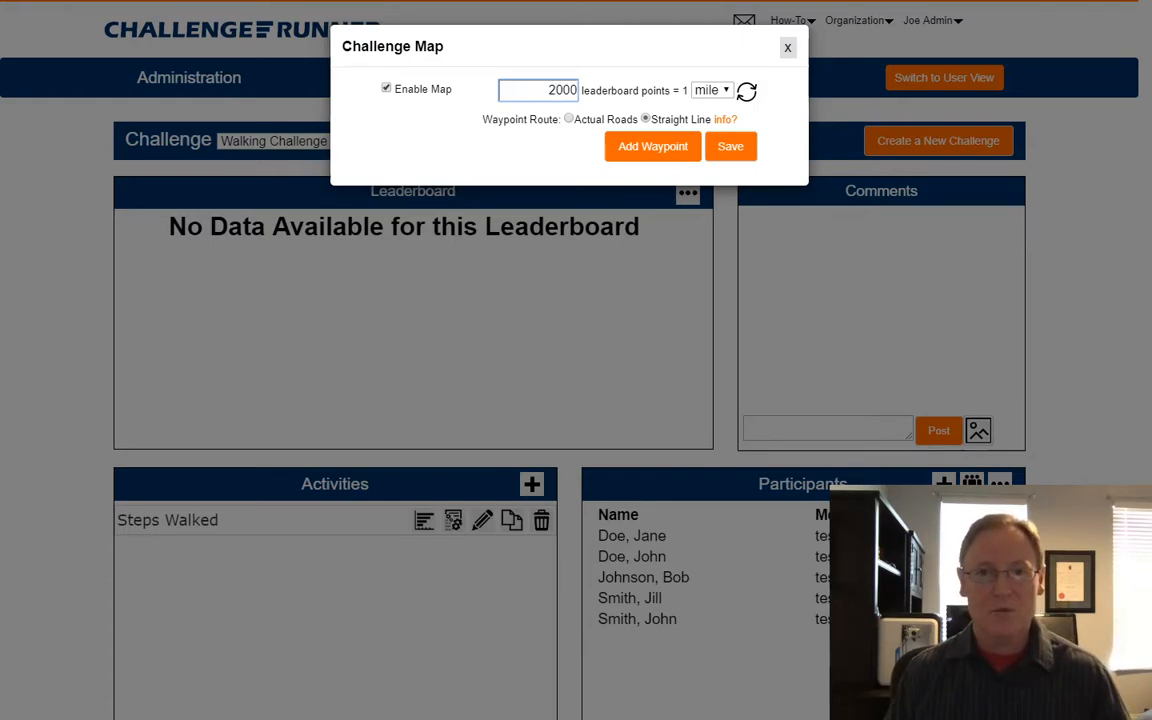
{"action": "key", "text": "Delete"}
{"action": "key", "text": "Delete"}
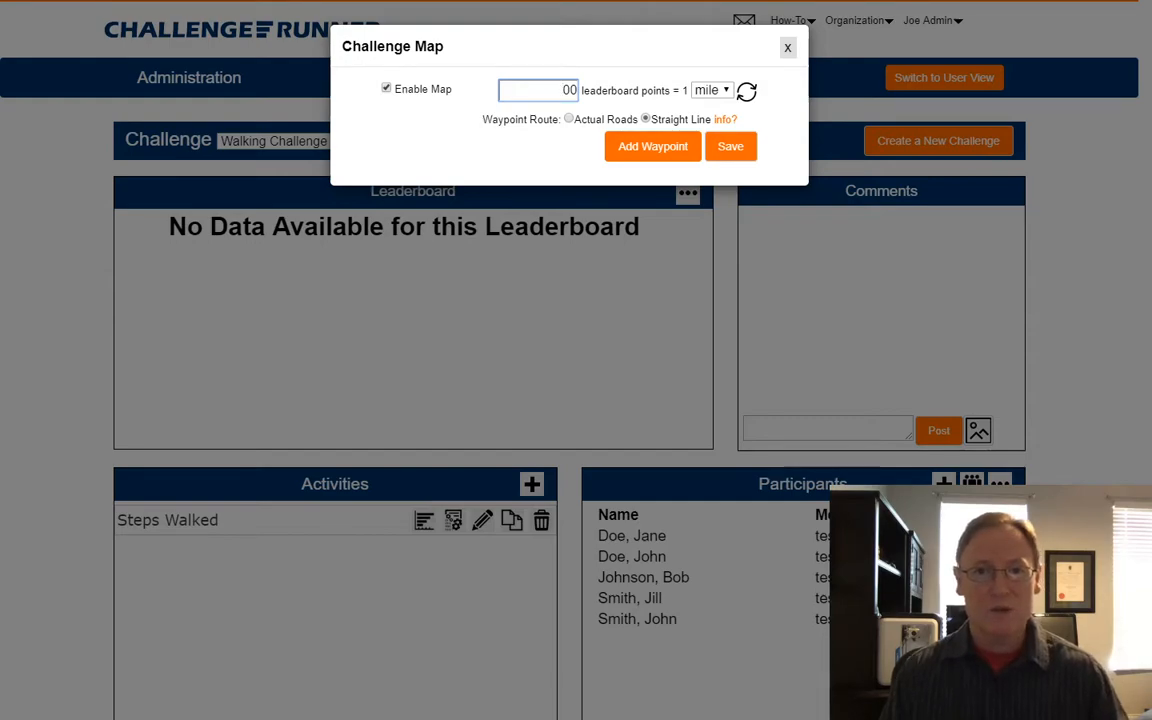
{"action": "type", "text": "1"}
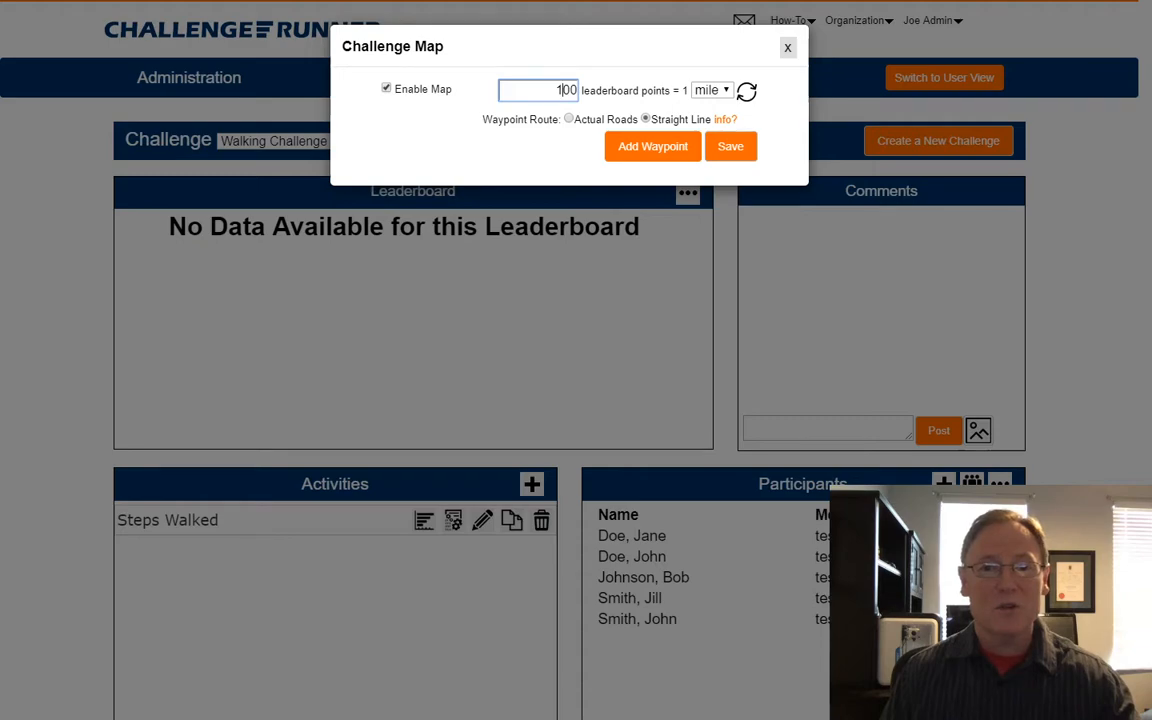
Look up 'las vegas, nv' and save it as the first route waypoint.
{"action": "left_click", "coordinate": [652, 146]}
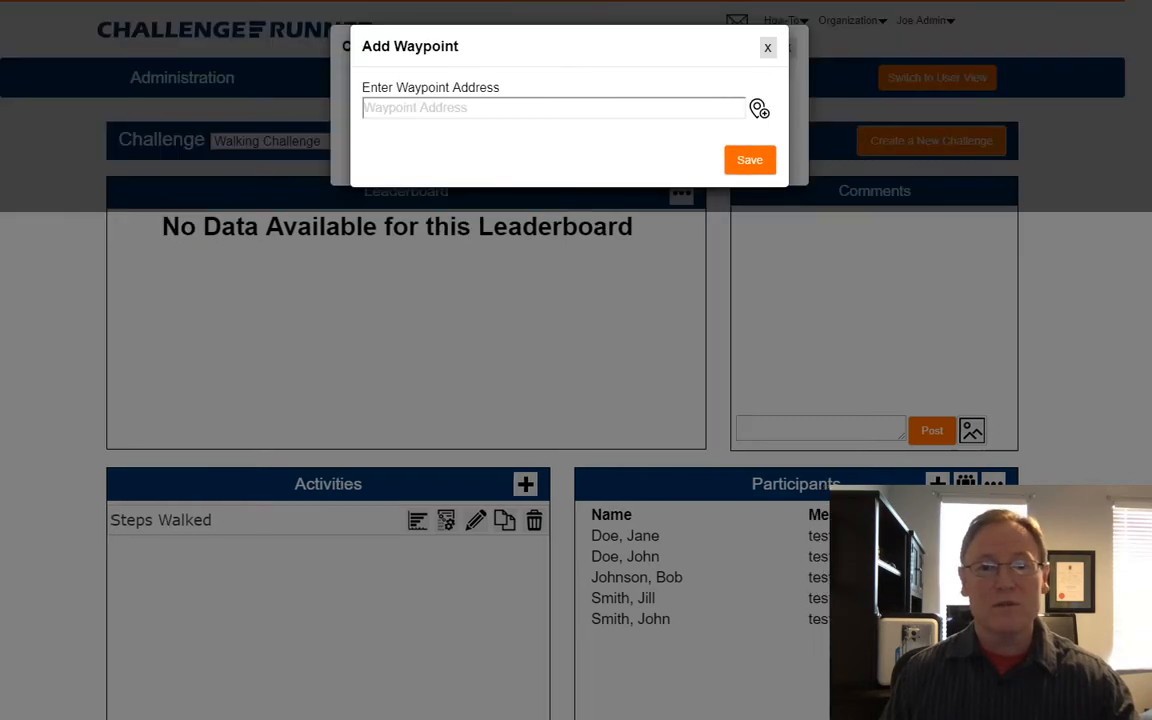
{"action": "left_click", "coordinate": [553, 108]}
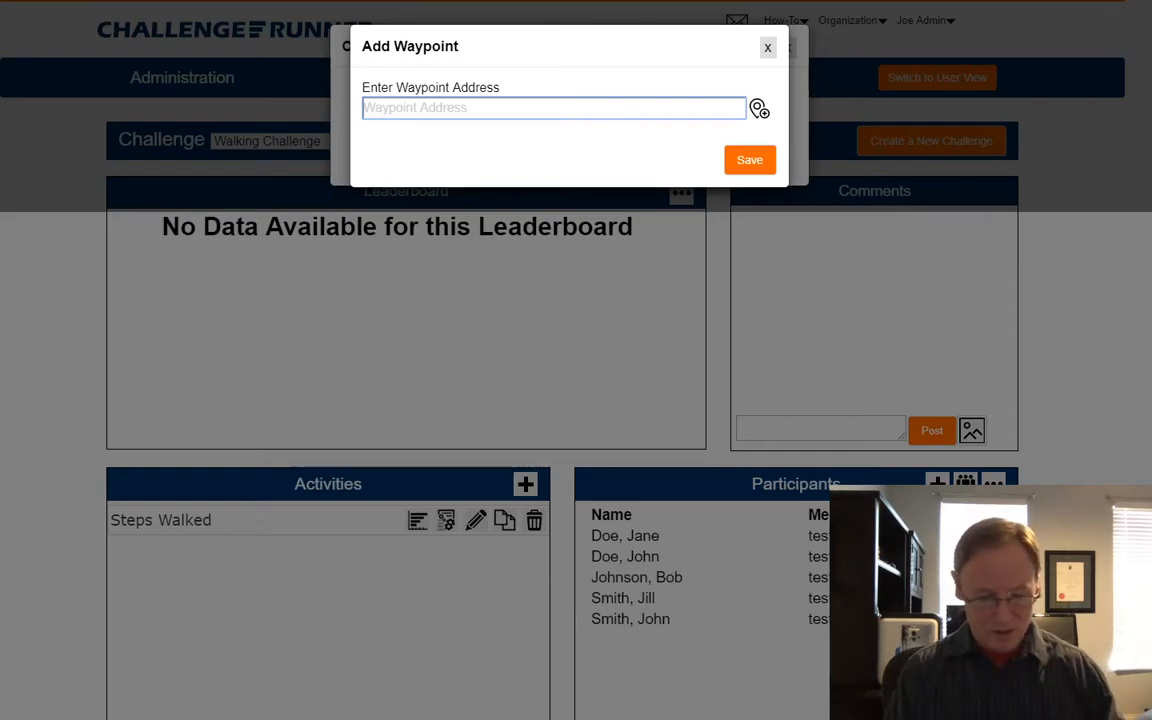
{"action": "type", "text": "las"}
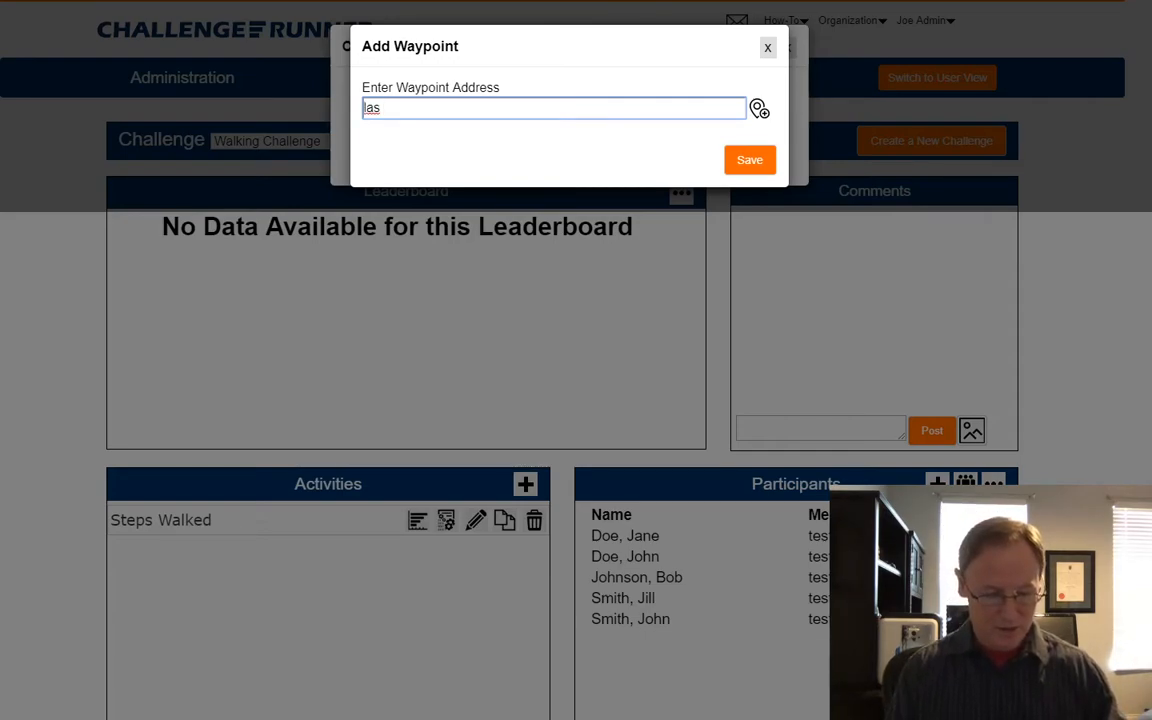
{"action": "type", "text": " vegas"}
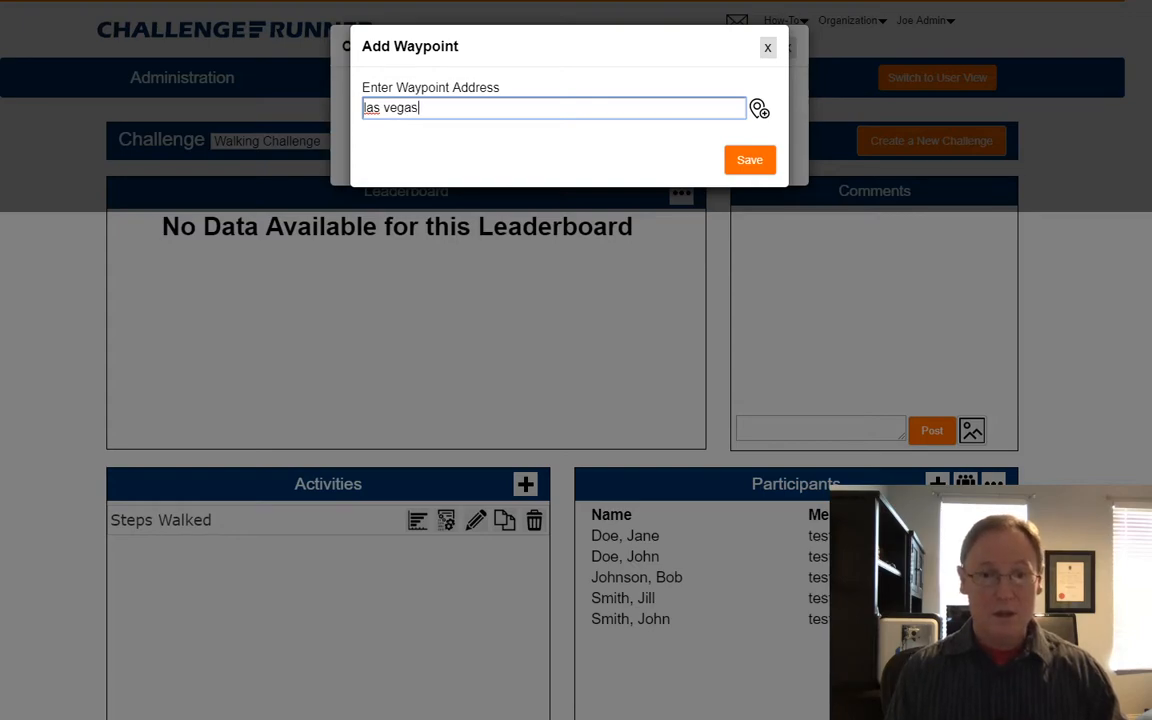
{"action": "type", "text": ", nv"}
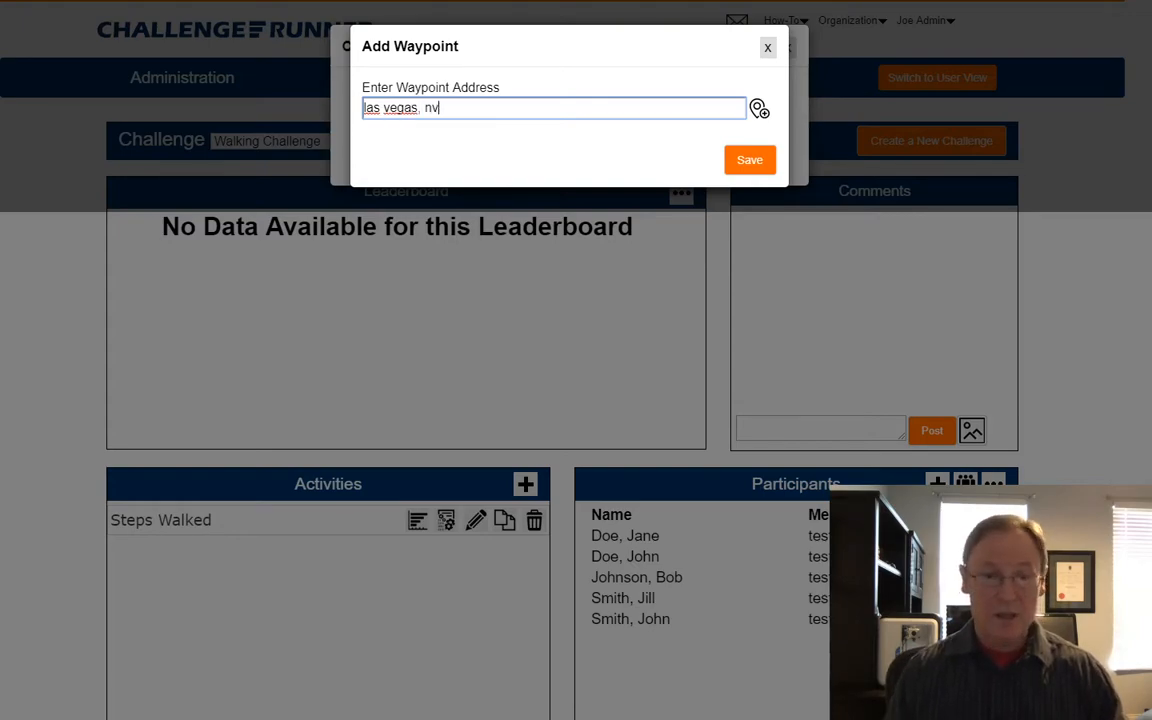
{"action": "left_click", "coordinate": [759, 108]}
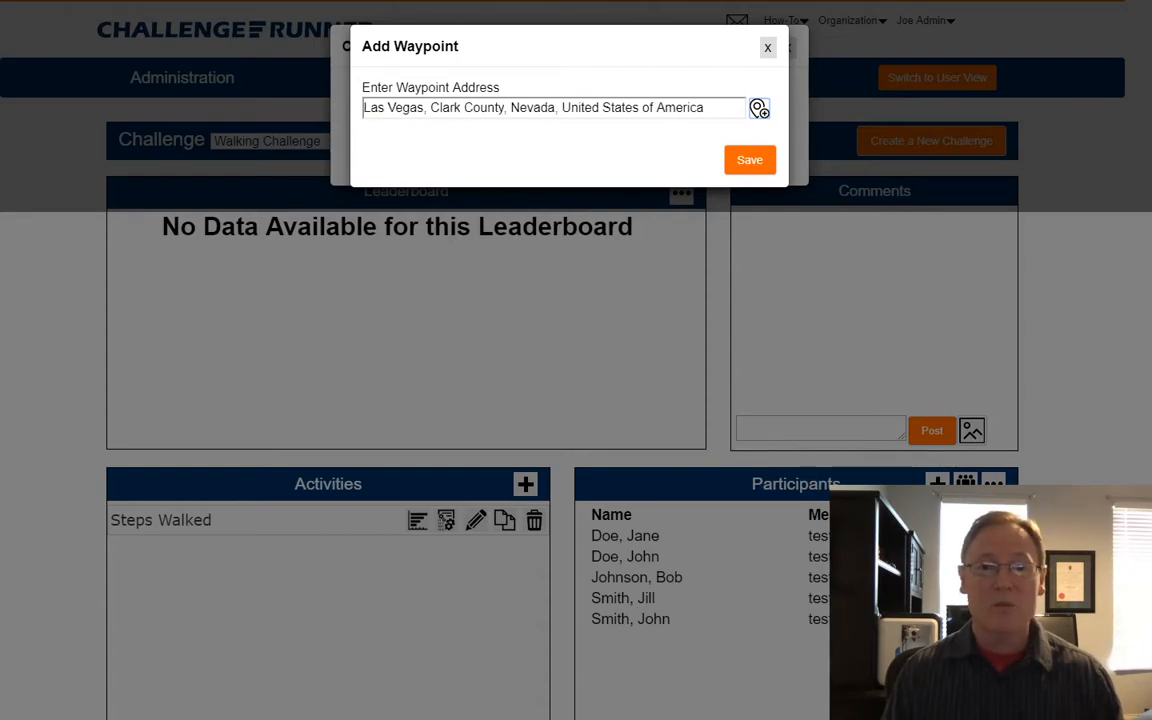
{"action": "left_click", "coordinate": [750, 160]}
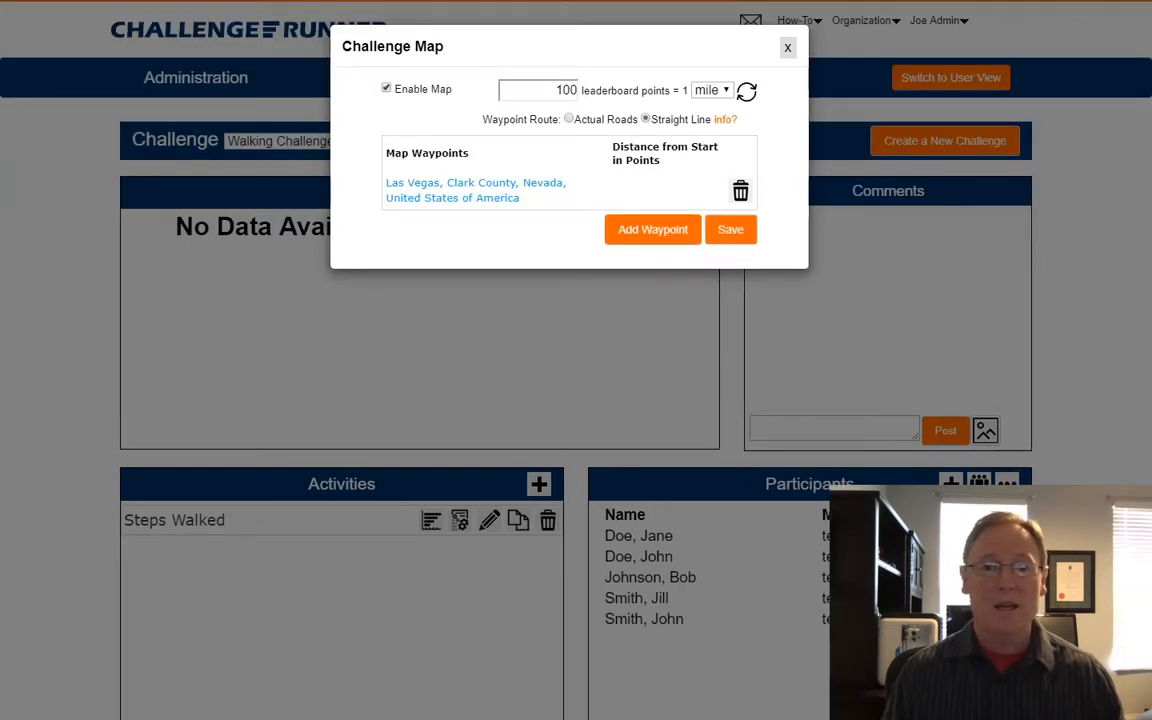
{"action": "left_click", "coordinate": [653, 230]}
Look up 'san diego, ca' and save it as the second waypoint.
{"action": "left_click", "coordinate": [554, 108]}
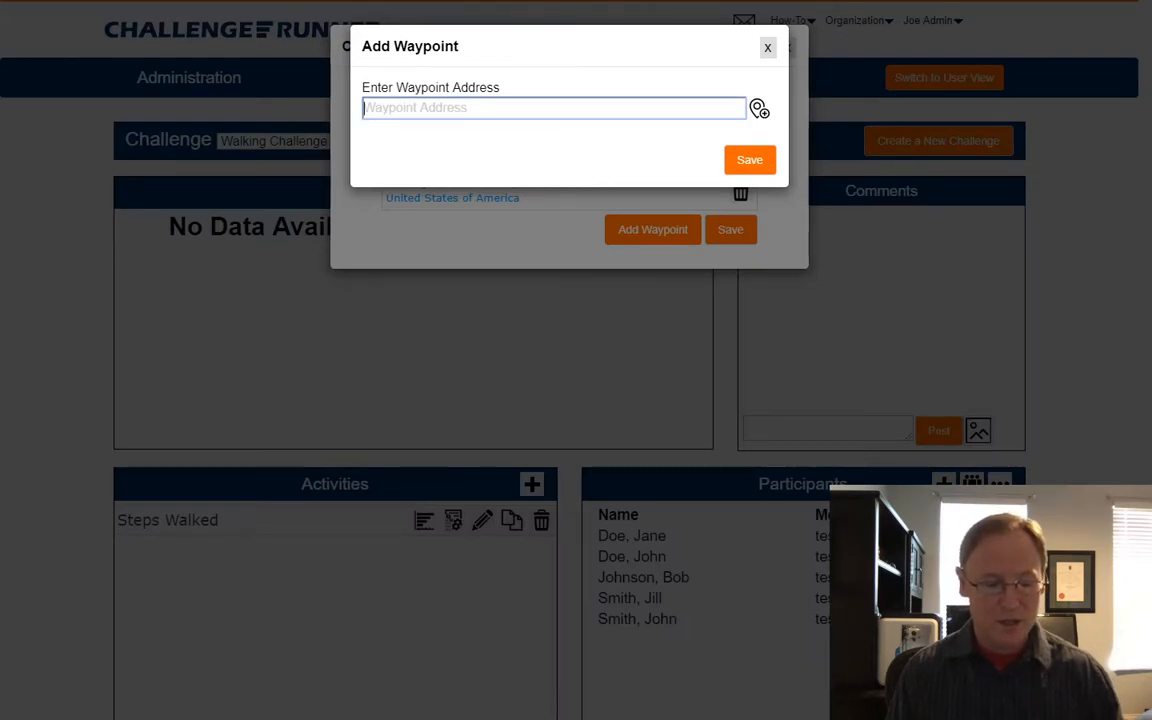
{"action": "type", "text": "sa"}
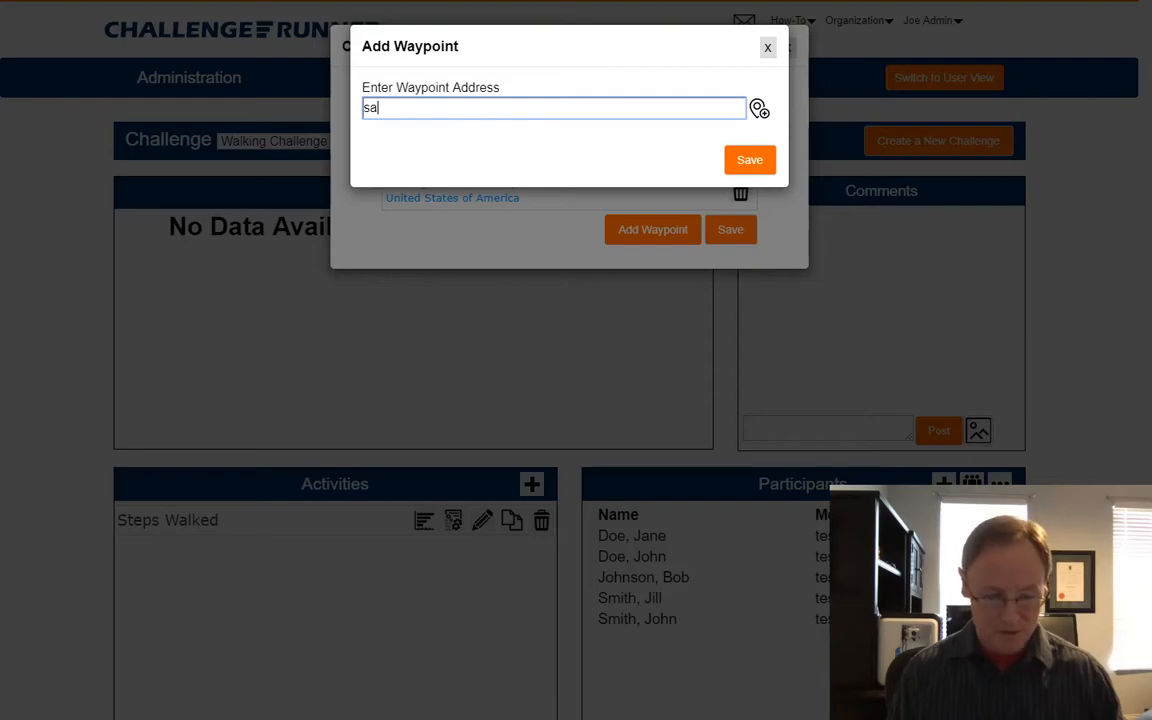
{"action": "type", "text": "n diego"}
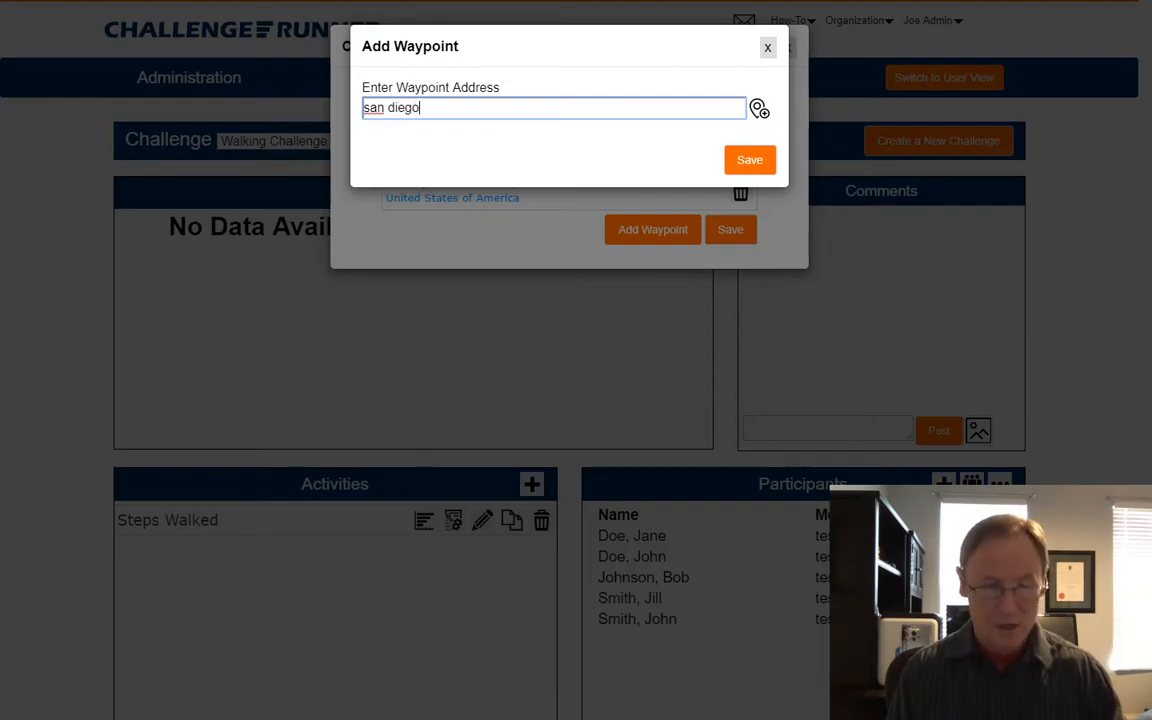
{"action": "type", "text": ", ca"}
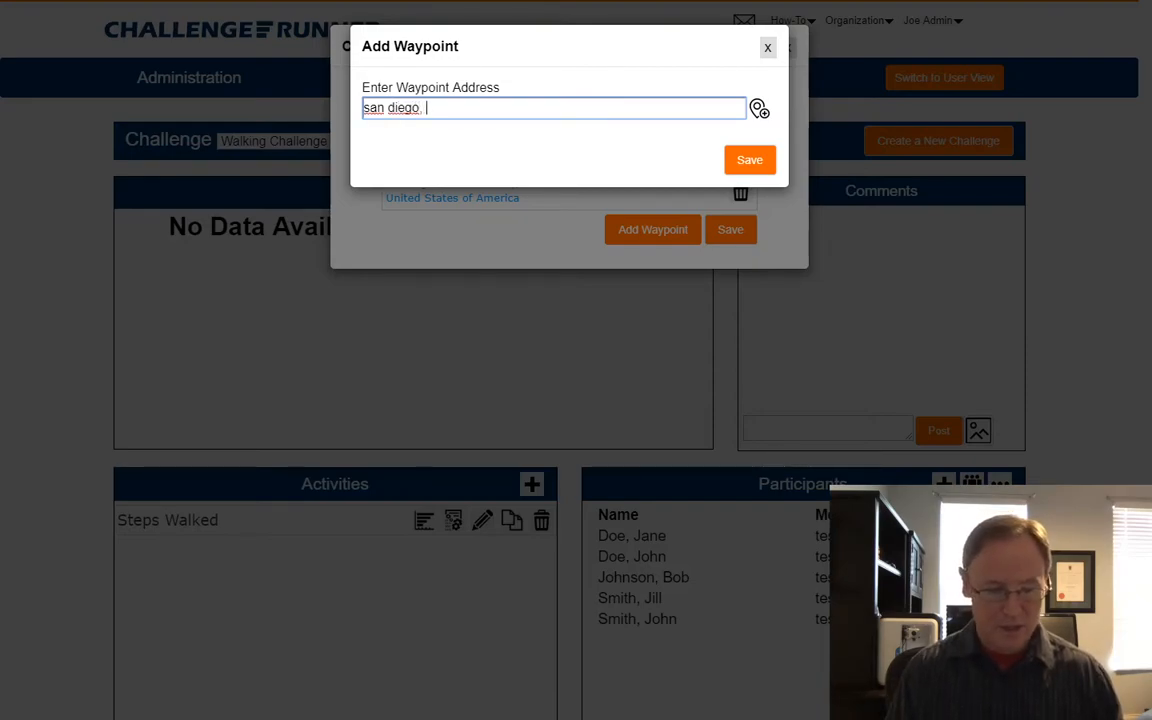
{"action": "left_click", "coordinate": [759, 108]}
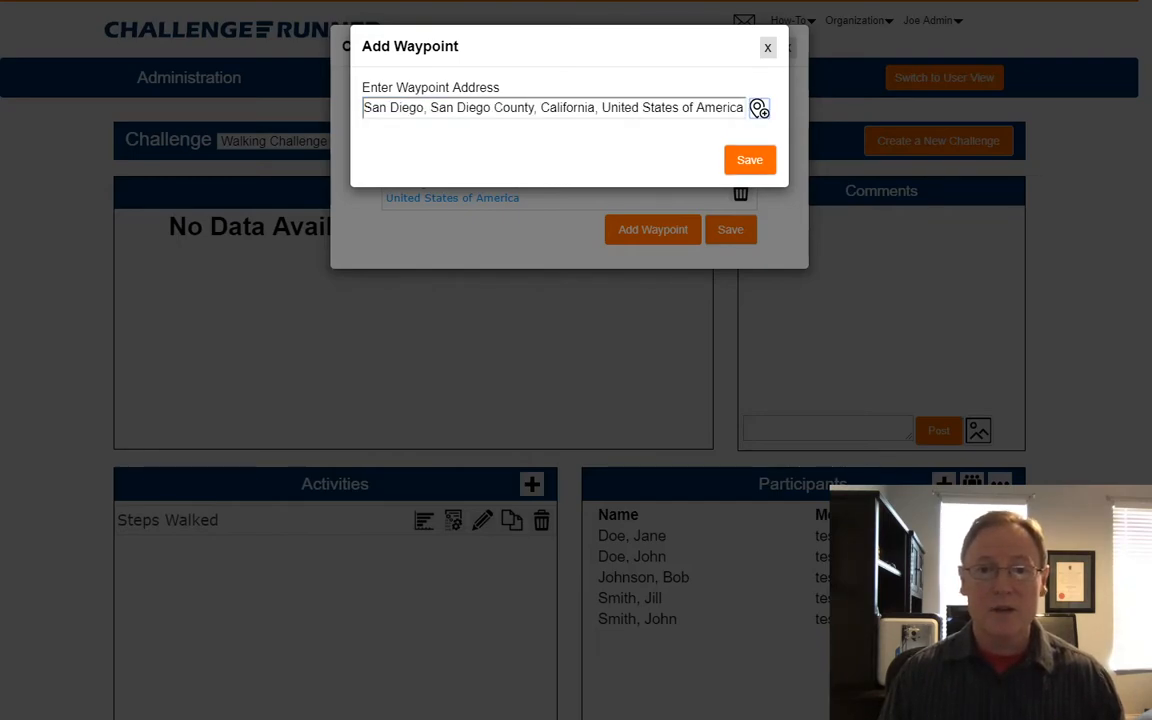
{"action": "left_click", "coordinate": [750, 160]}
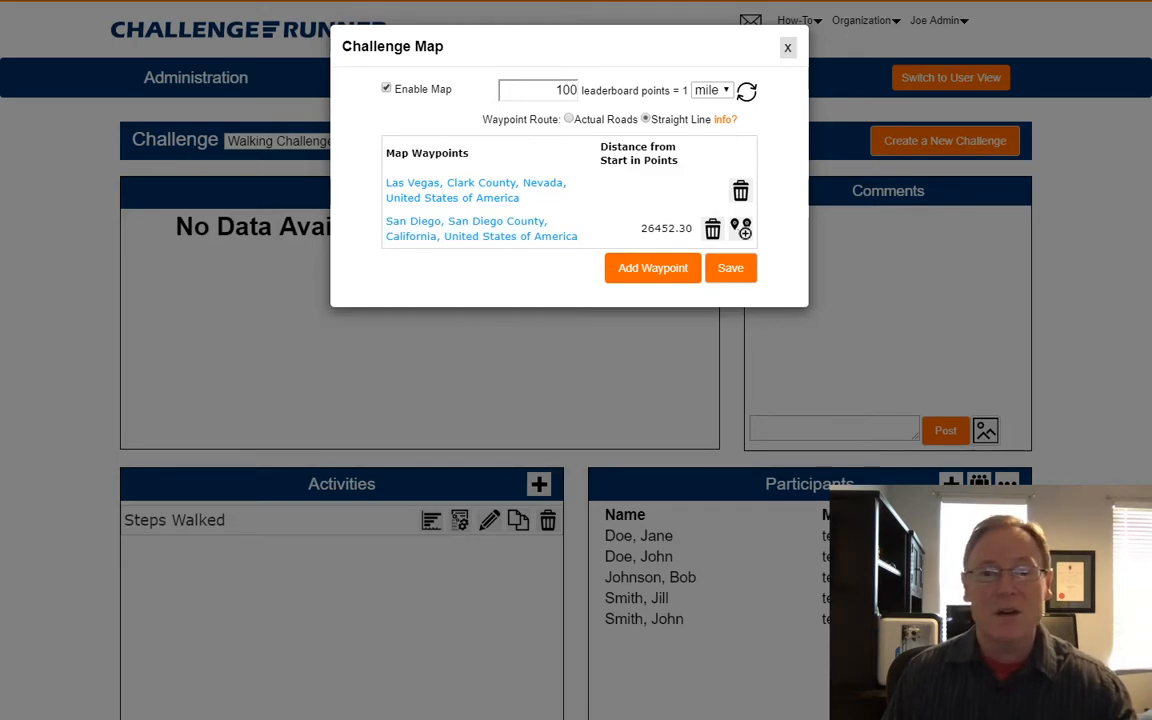
Add 'seattle, wa' as the third waypoint after Las Vegas and San Diego.
{"action": "left_click", "coordinate": [653, 268]}
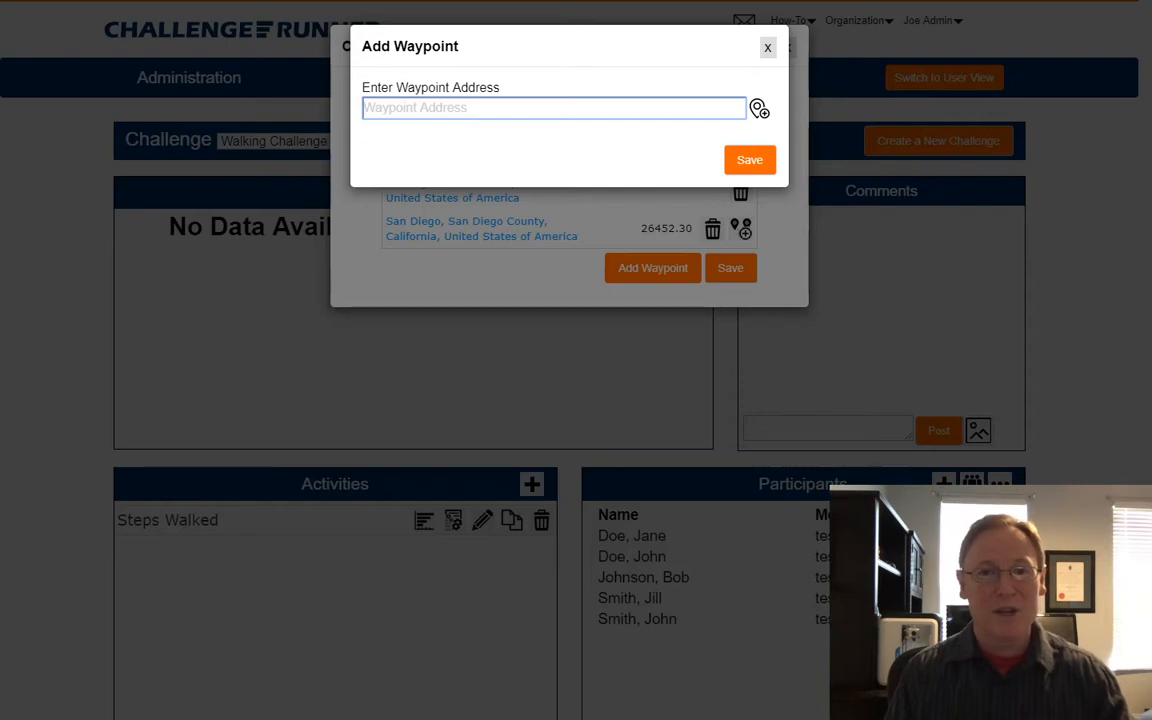
{"action": "type", "text": "s"}
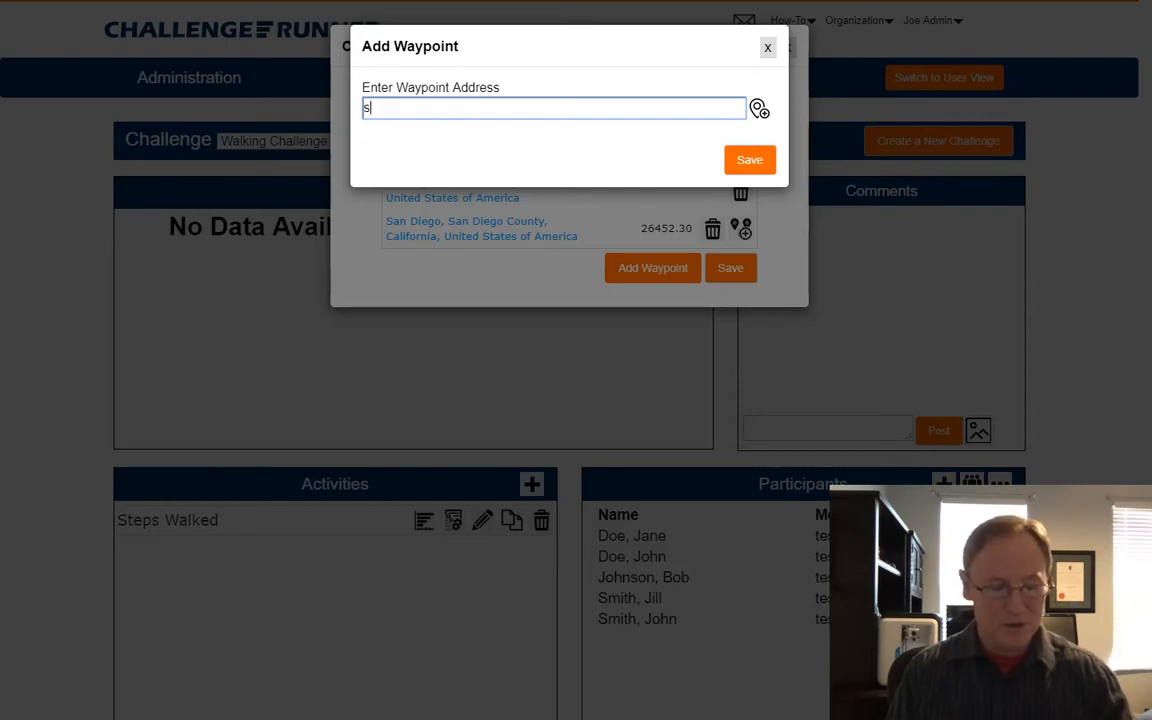
{"action": "type", "text": "eattle, "}
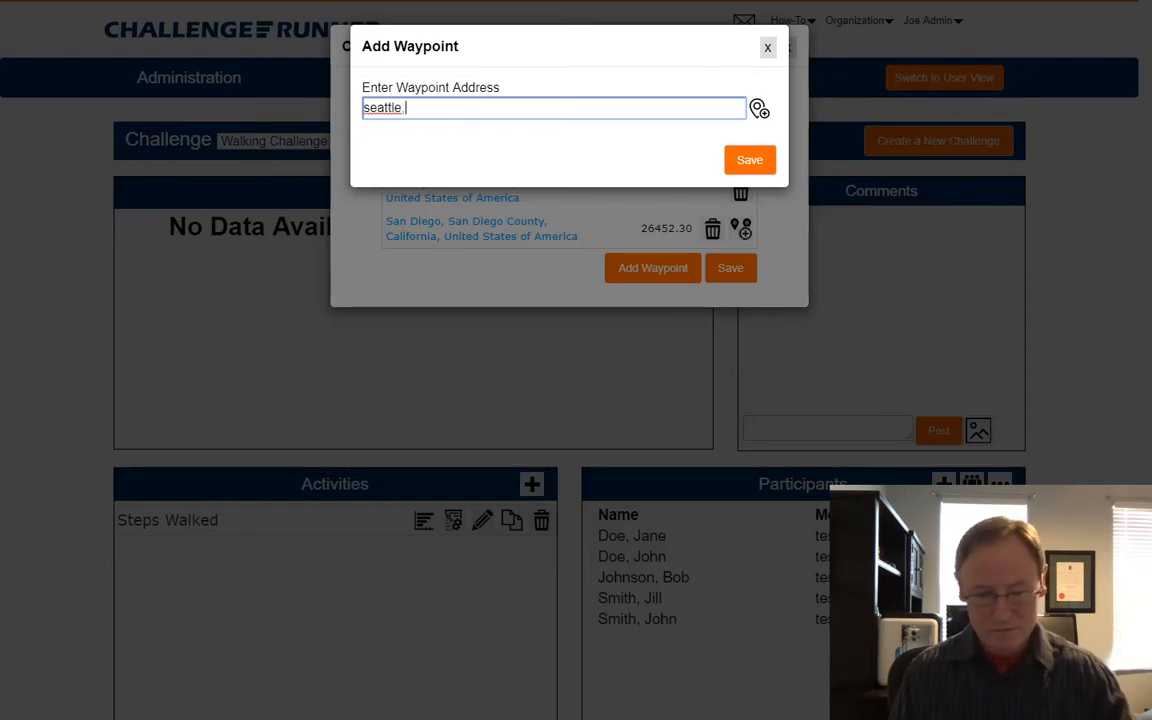
{"action": "type", "text": "wa"}
{"action": "key", "text": "Return"}
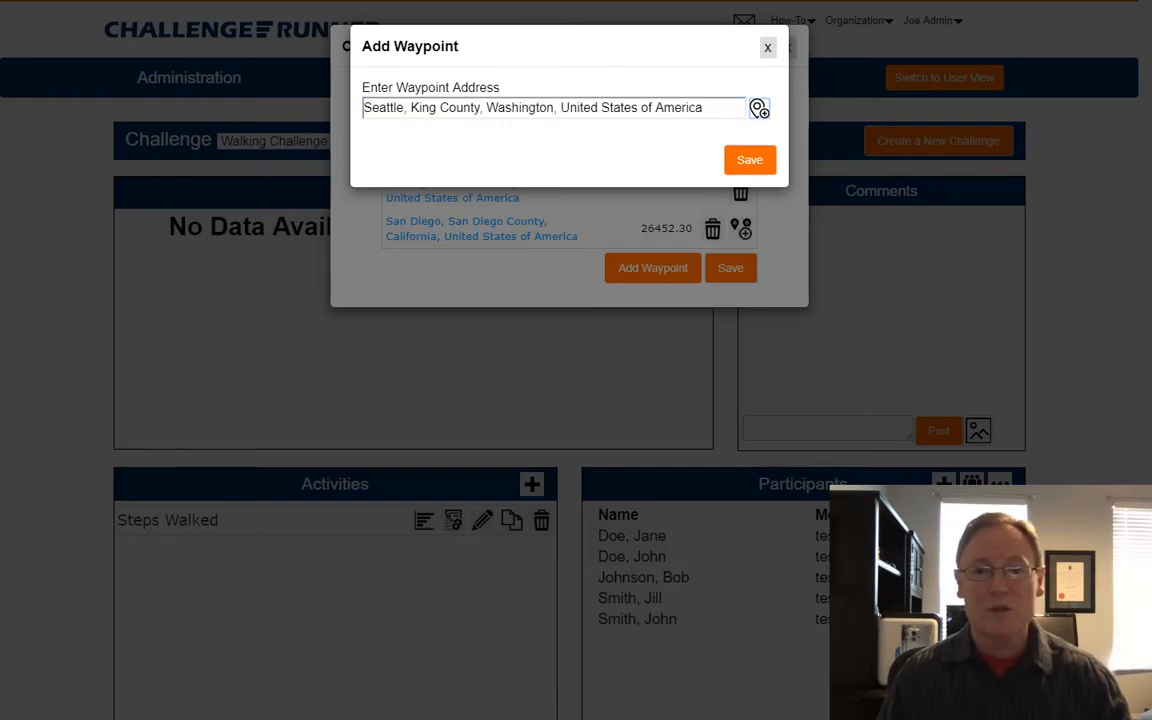
{"action": "key", "text": "Return"}
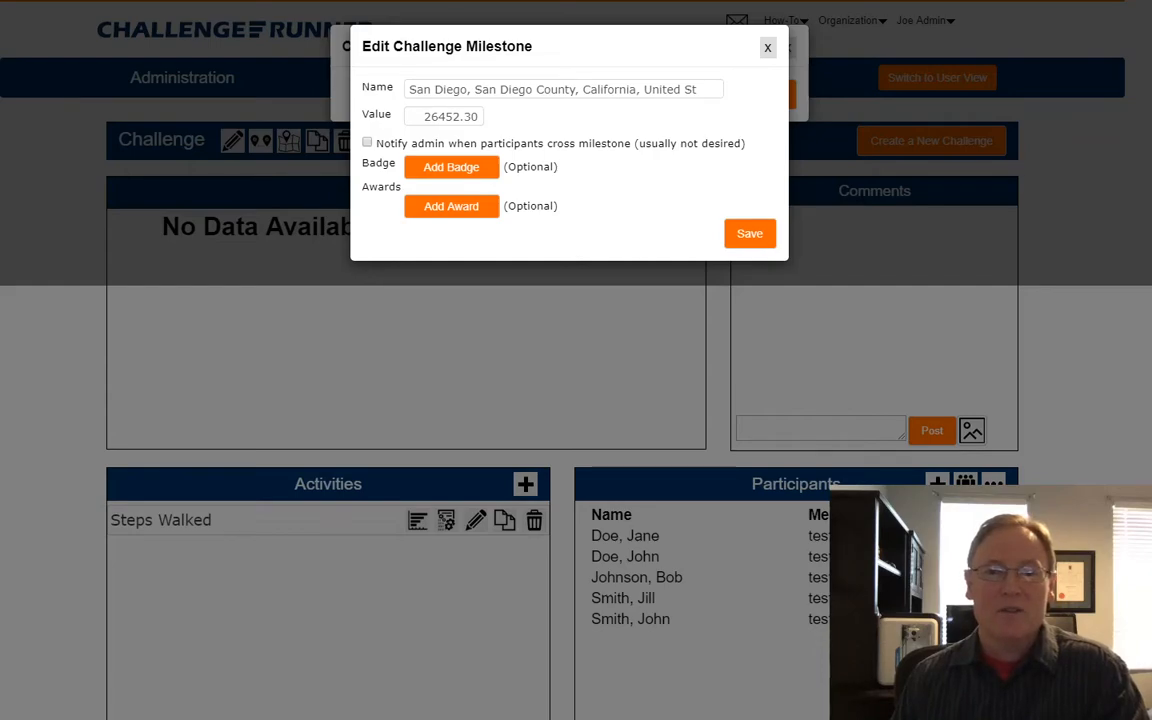
Confirm the San Diego milestone at 26452.30 in the Edit Challenge Milestone dialog.
{"action": "left_click", "coordinate": [750, 233]}
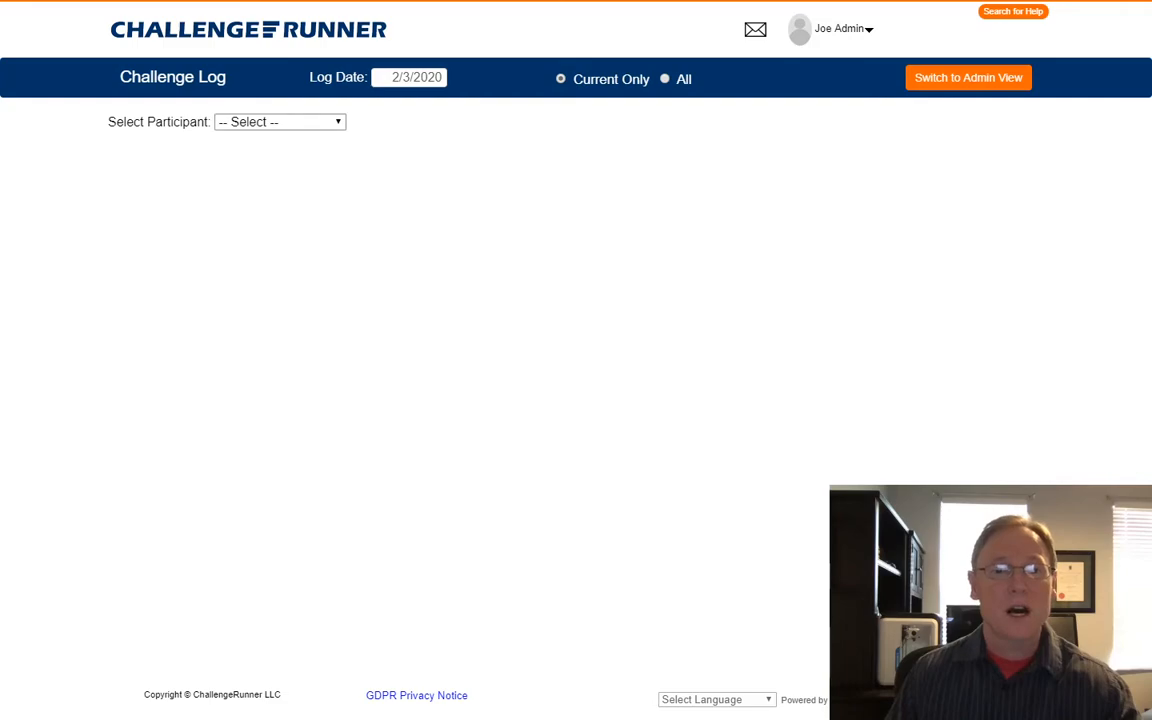
Log 20000 Steps Walked for the first participant.
{"action": "key", "text": "Down"}
{"action": "key", "text": "Down"}
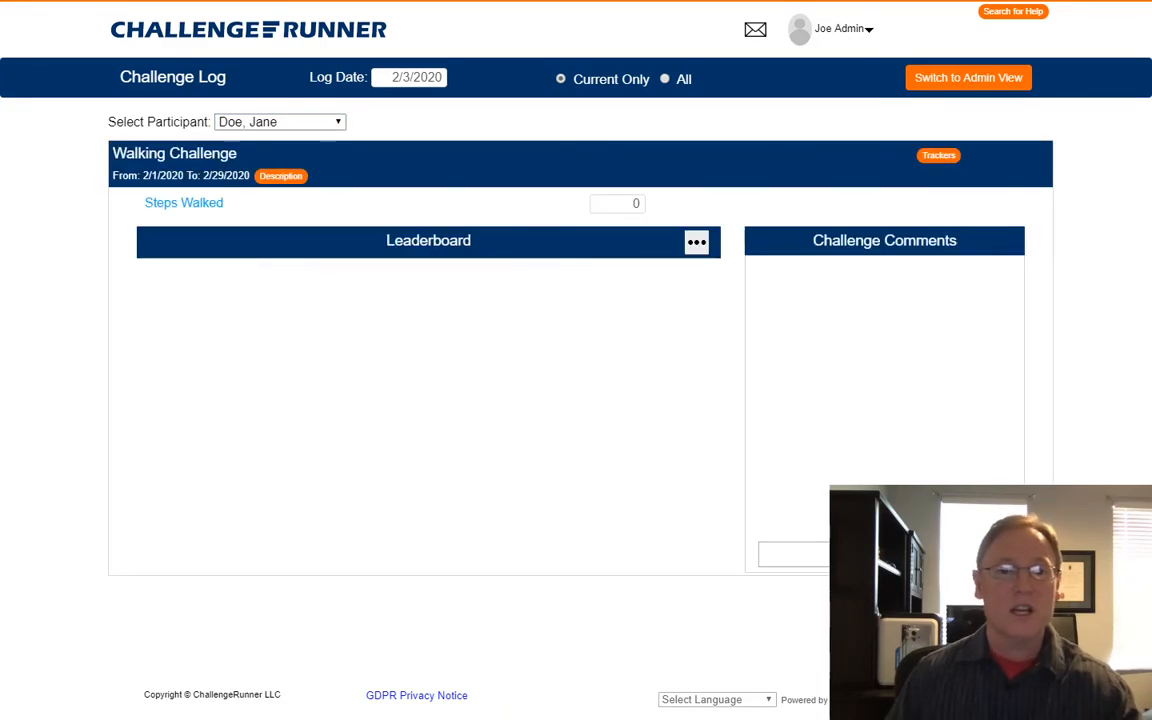
{"action": "left_click", "coordinate": [617, 204]}
{"action": "type", "text": "2"}
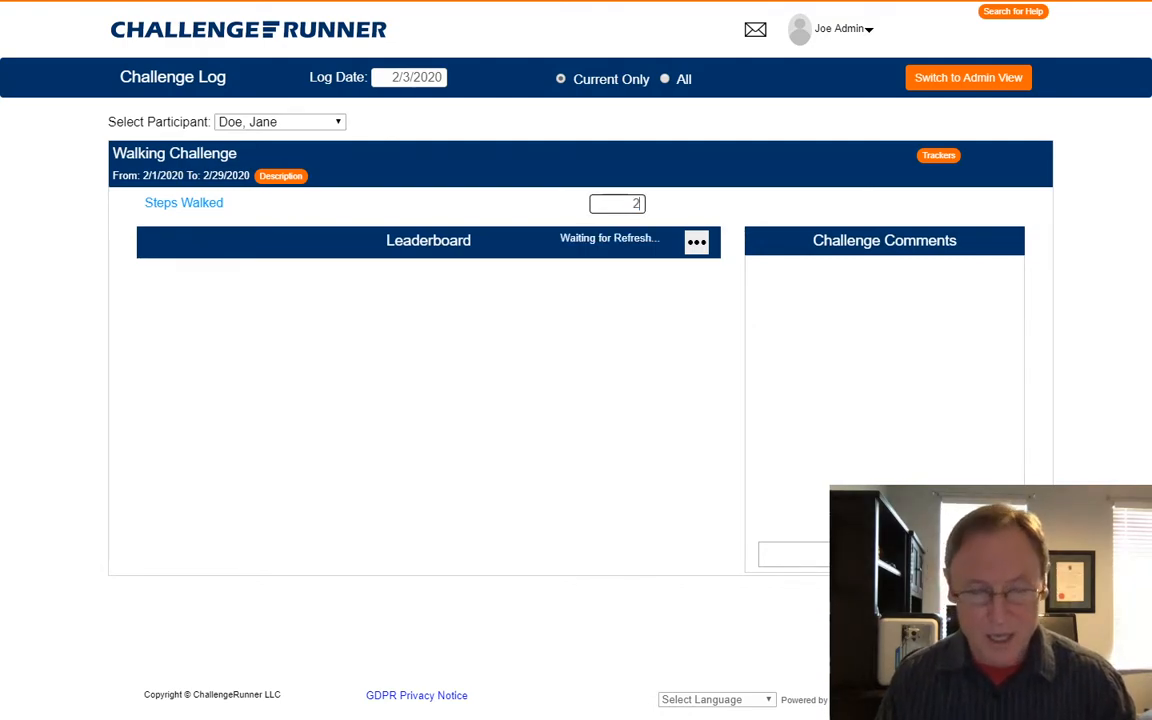
{"action": "type", "text": "0000"}
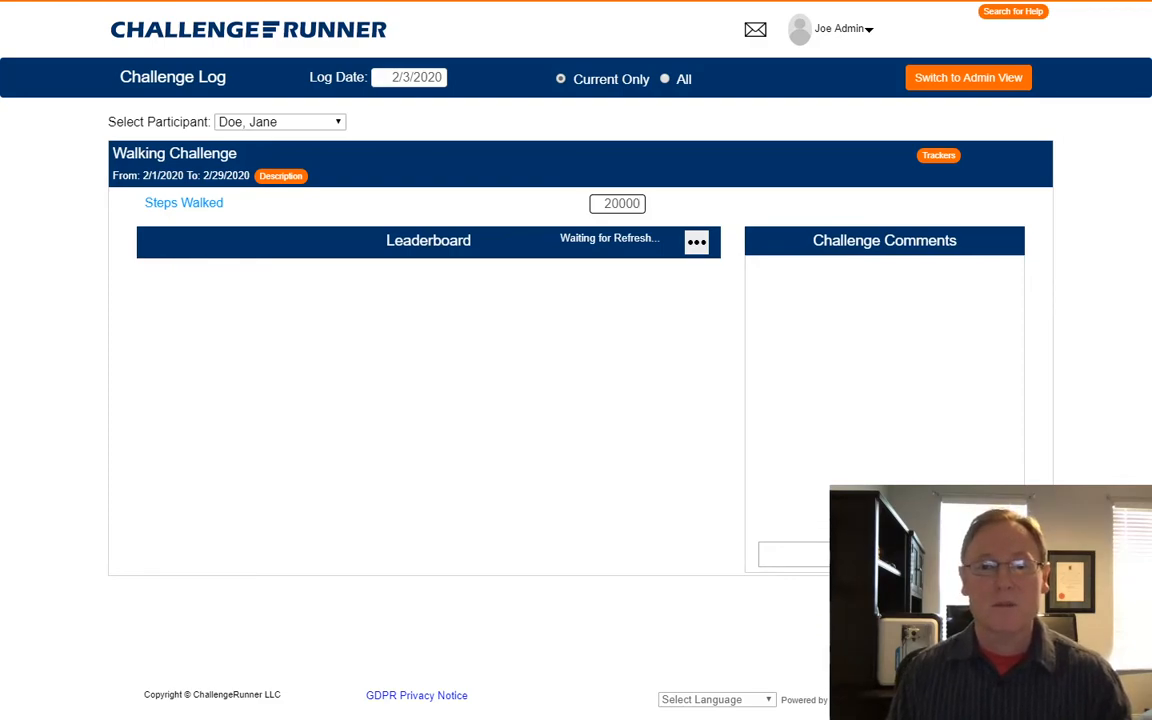
{"action": "key", "text": "Tab"}
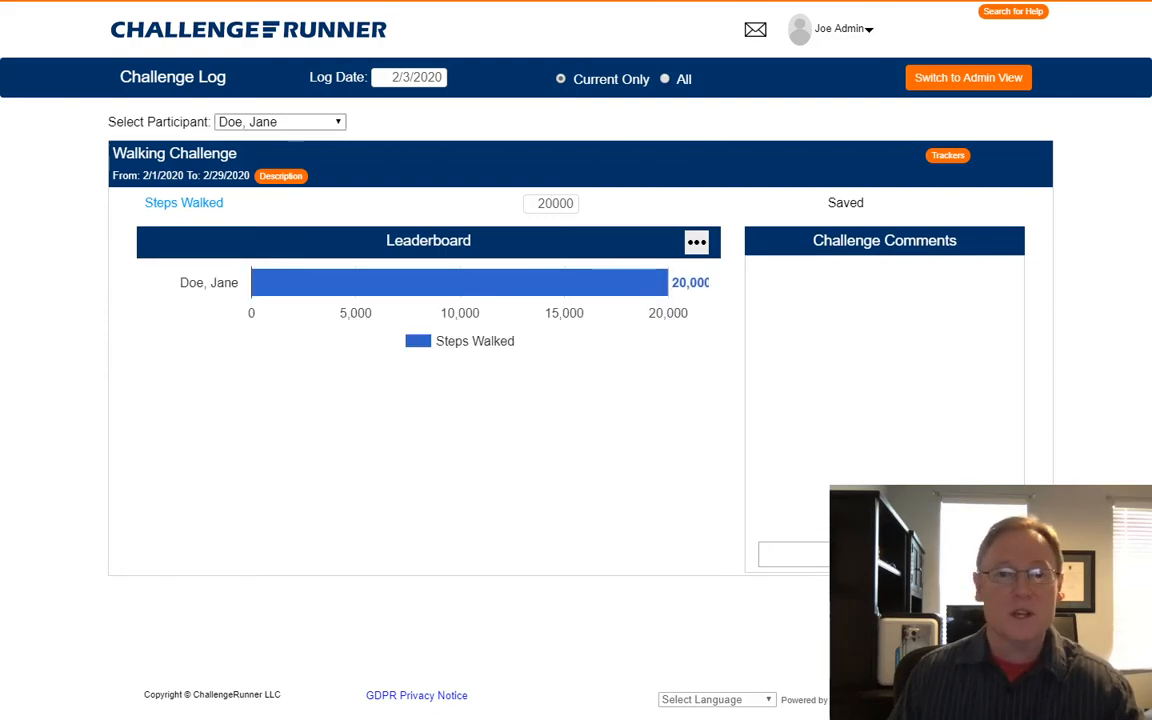
Log 15000 Steps Walked for the second participant.
{"action": "key", "text": "Down"}
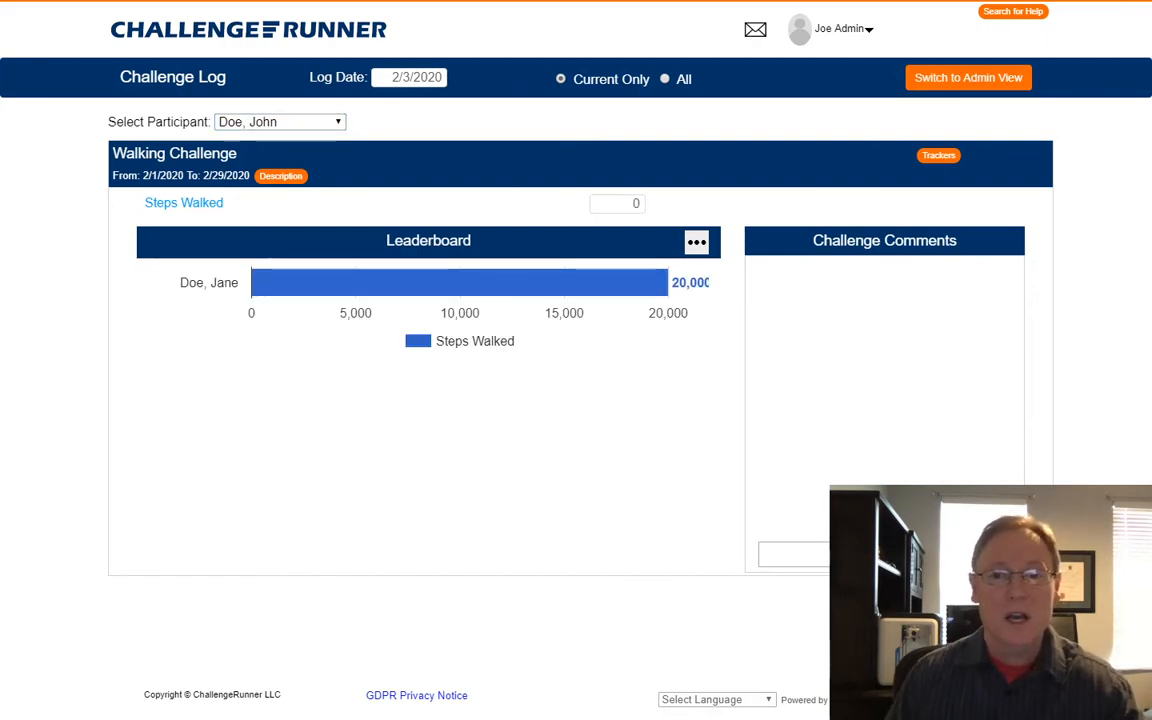
{"action": "left_click", "coordinate": [622, 204]}
{"action": "type", "text": "15000"}
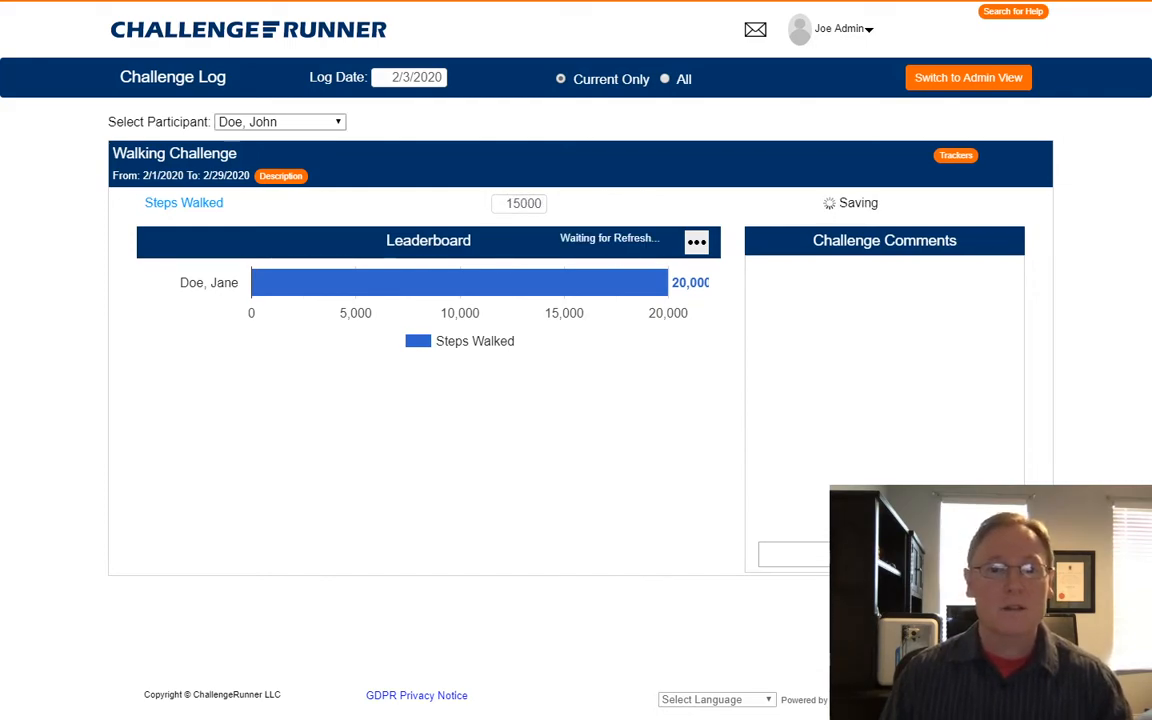
Log 25000 Steps Walked for the third participant and enlarge the leaderboard.
{"action": "left_click", "coordinate": [280, 122]}
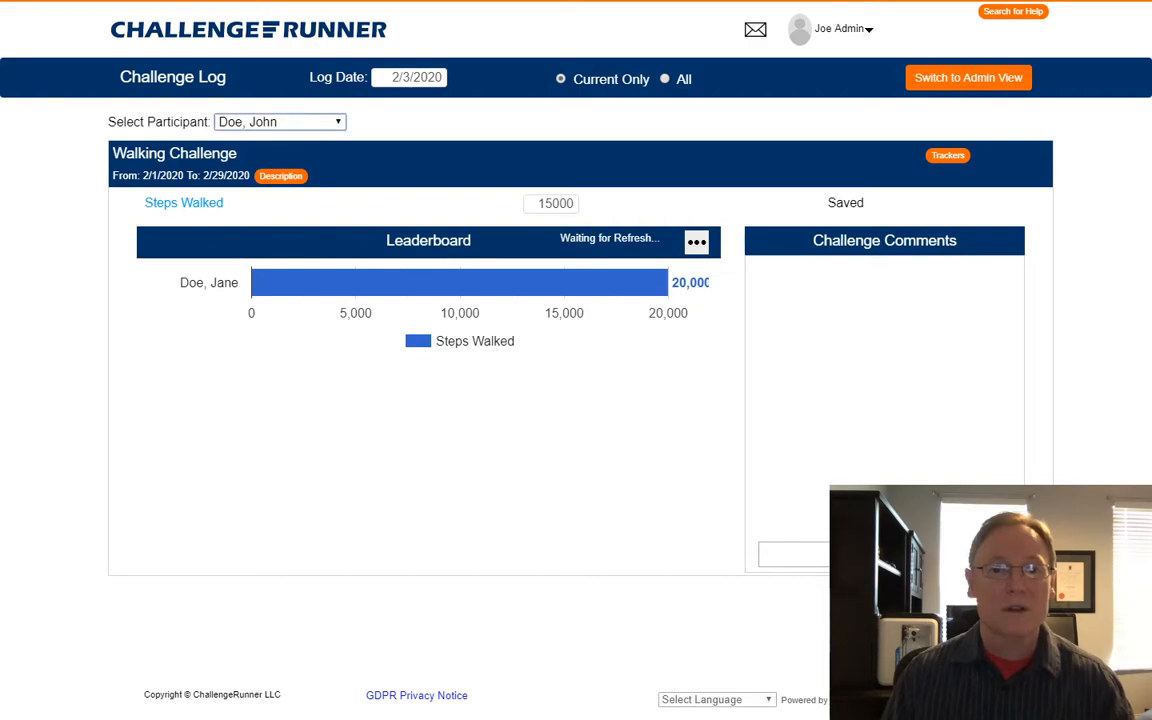
{"action": "key", "text": "Down"}
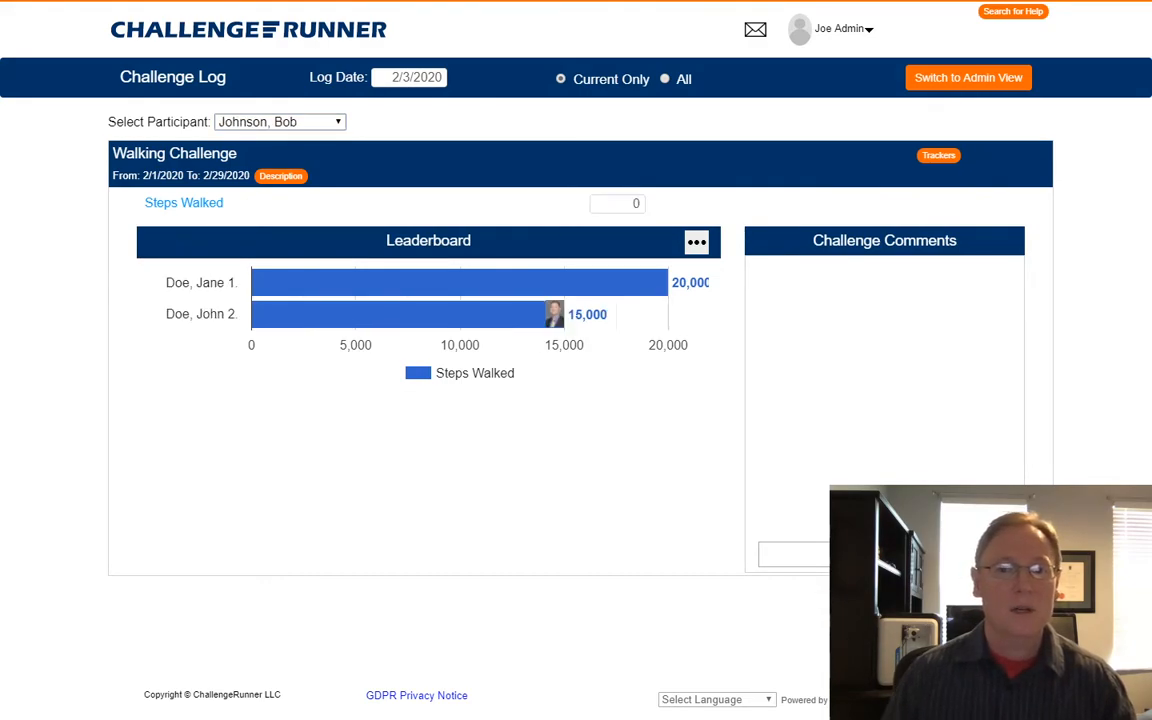
{"action": "left_click", "coordinate": [618, 204]}
{"action": "type", "text": "25000"}
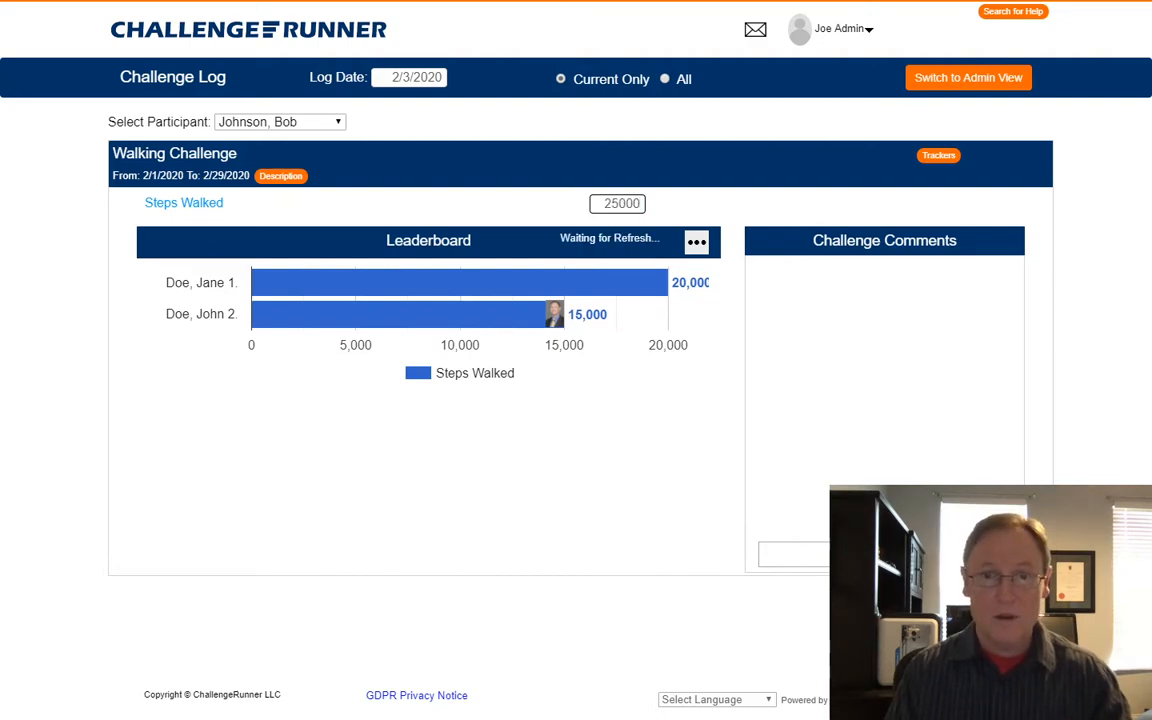
{"action": "key", "text": "Tab"}
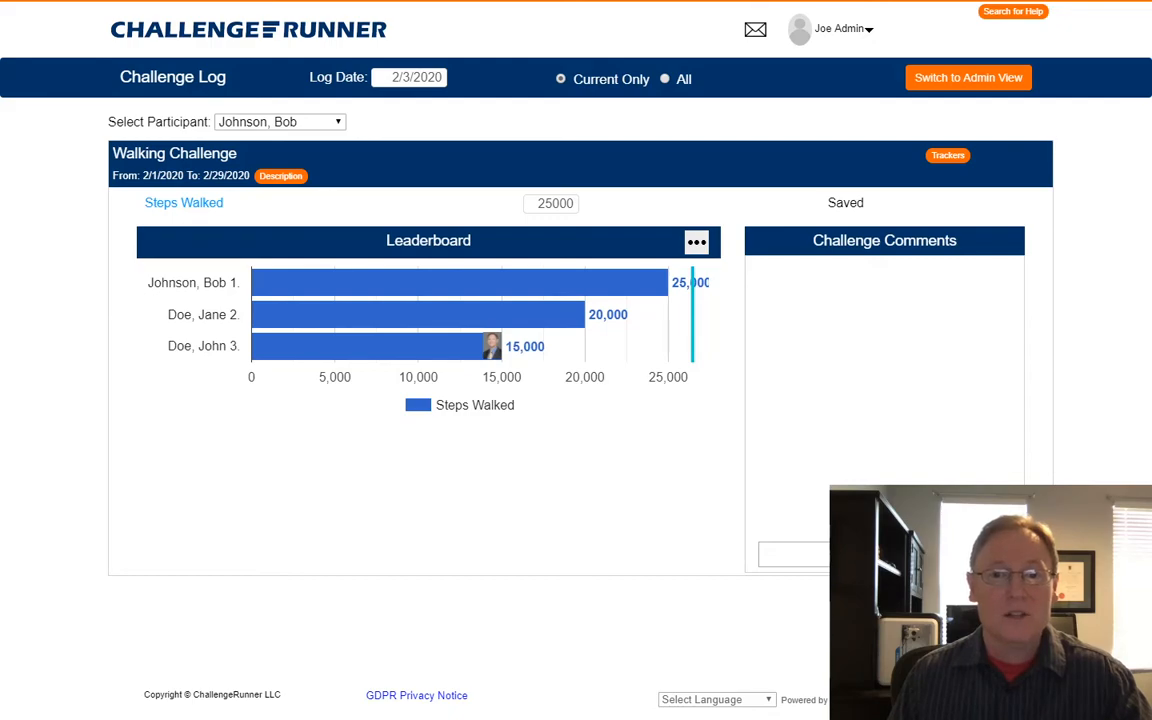
{"action": "left_click", "coordinate": [696, 241]}
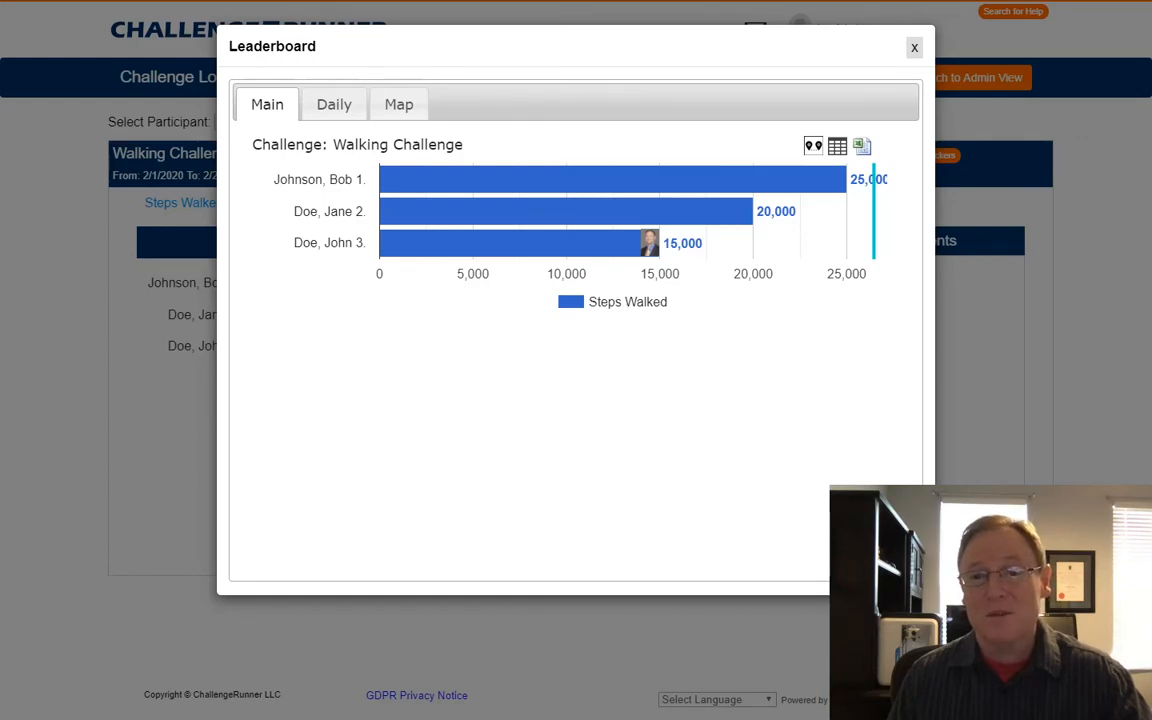
{"action": "mouse_move", "coordinate": [613, 180]}
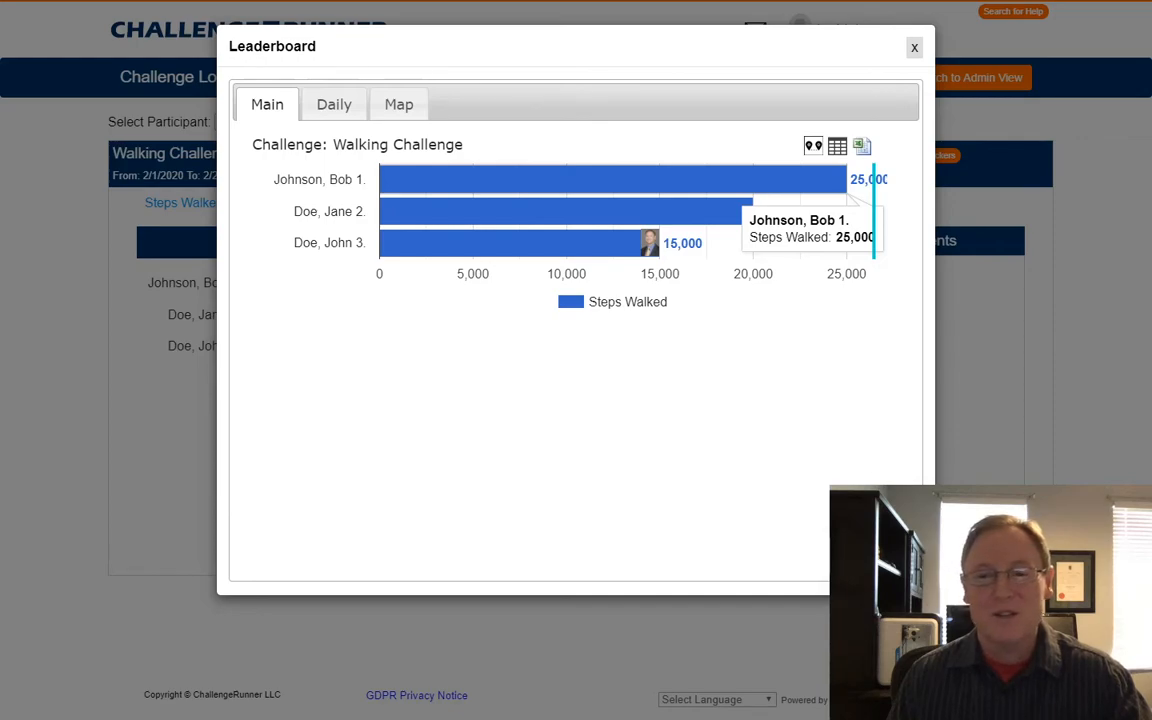
{"action": "mouse_move", "coordinate": [613, 211]}
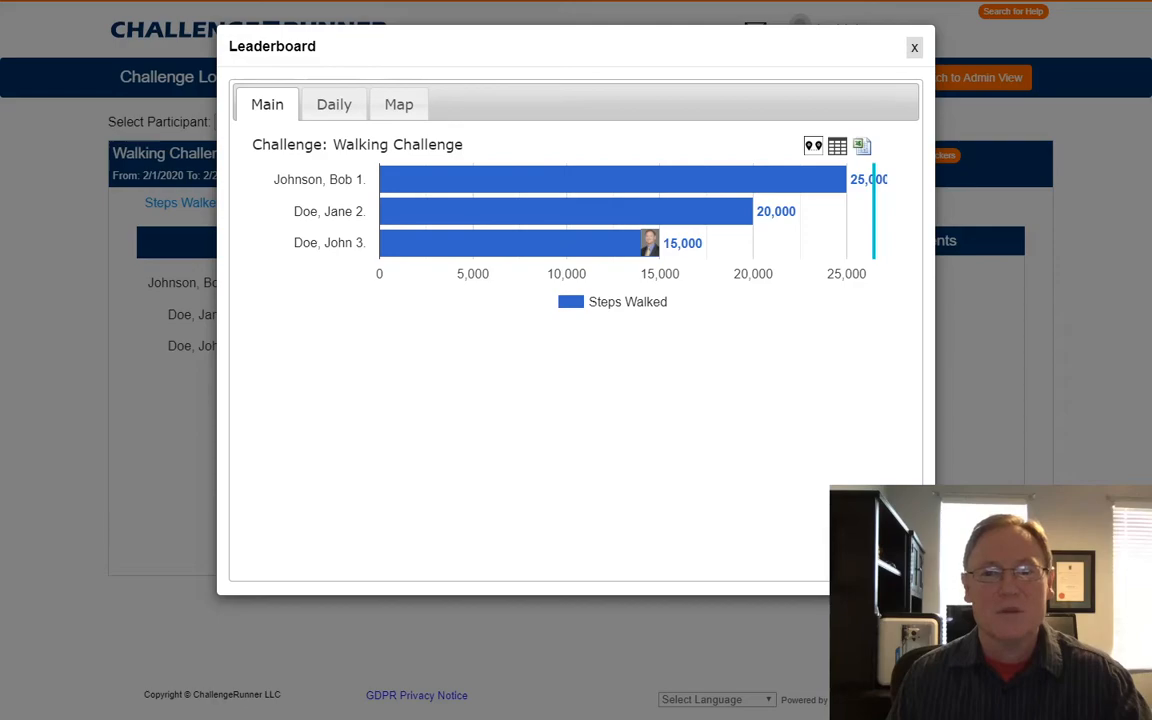
{"action": "left_click", "coordinate": [914, 48]}
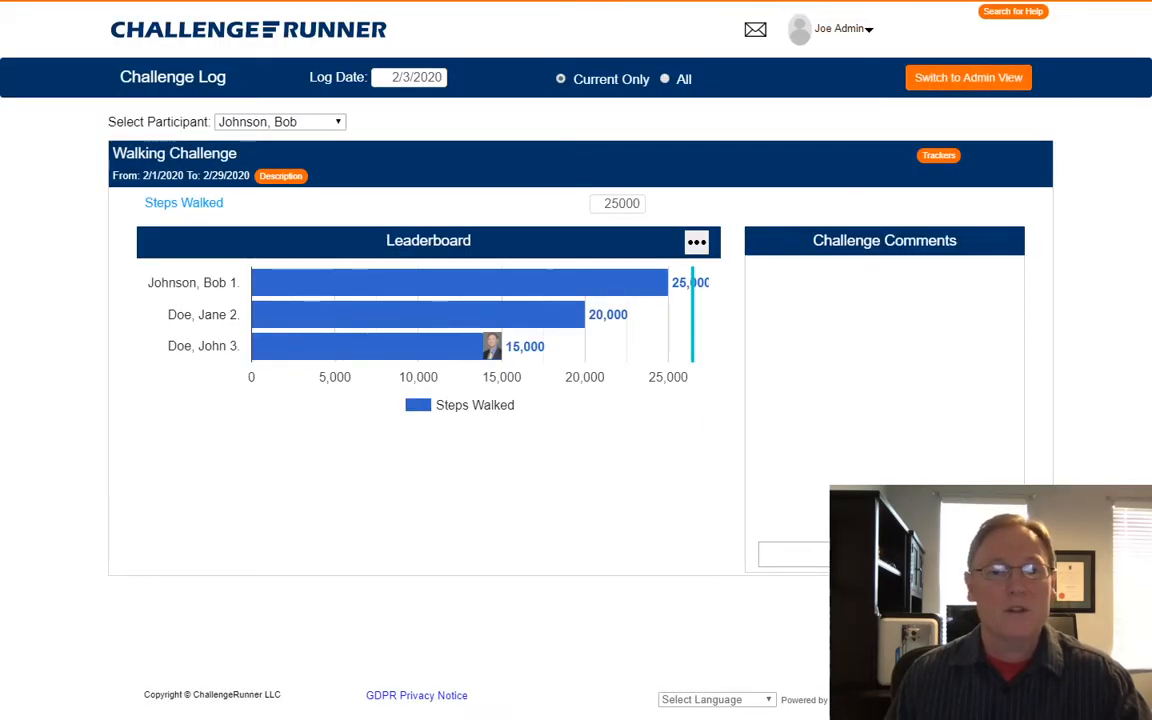
Switch the selected participant back to the second participant.
{"action": "mouse_move", "coordinate": [560, 290]}
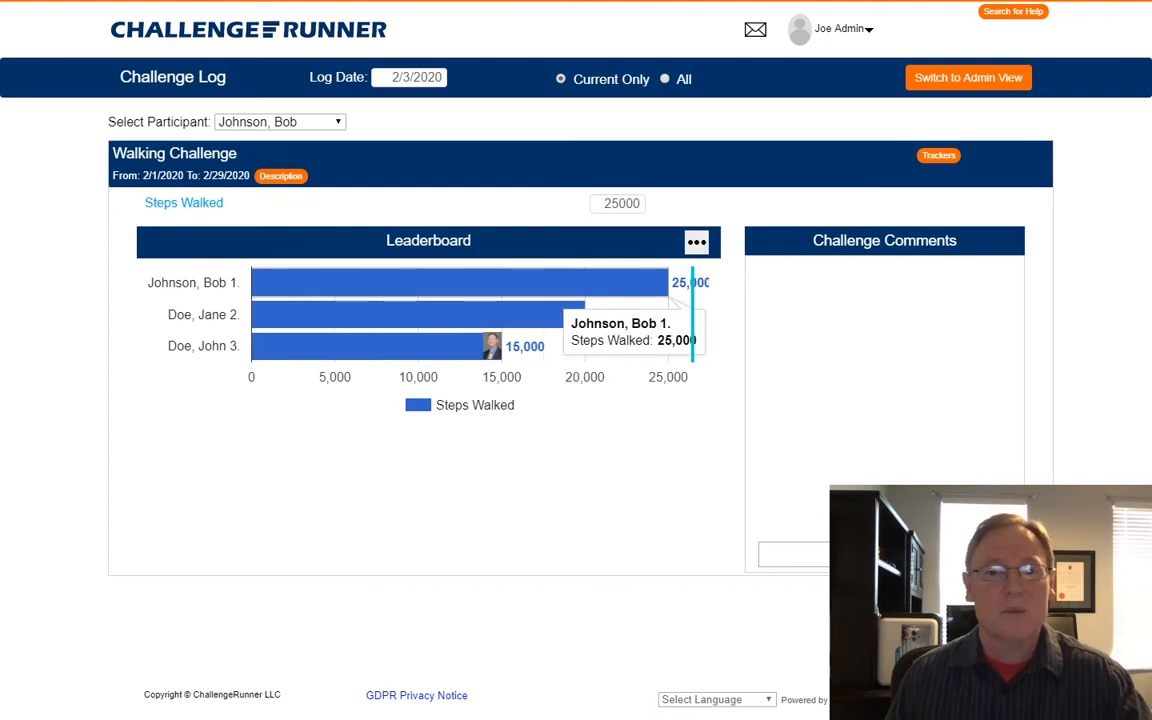
{"action": "left_click", "coordinate": [280, 121]}
{"action": "key", "text": "Up"}
{"action": "key", "text": "Up"}
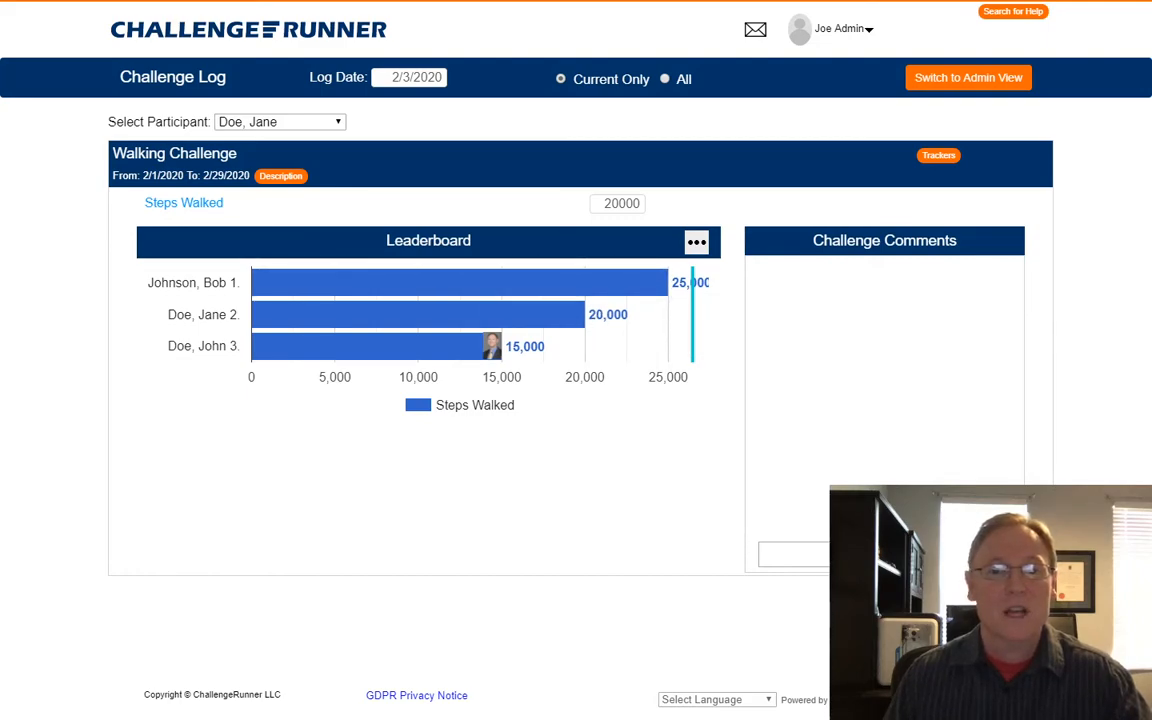
Replace the Steps Walked value with 30000, save it, and open the enlarged leaderboard.
{"action": "key", "text": "Tab"}
{"action": "type", "text": "30000"}
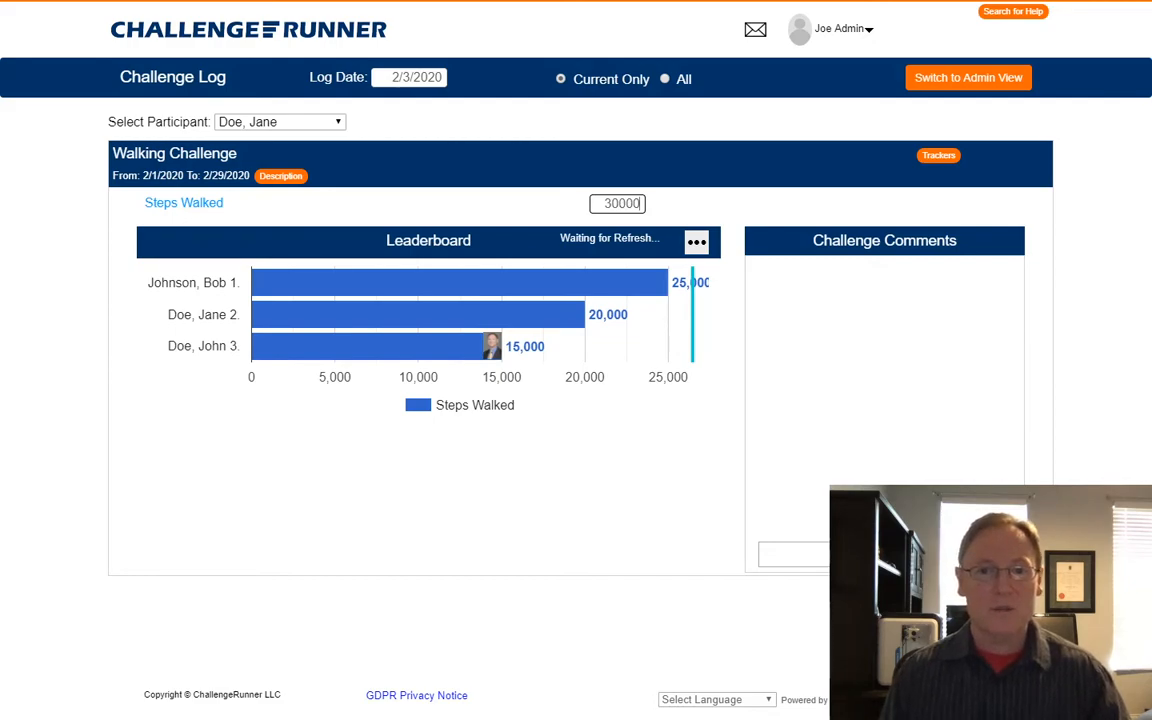
{"action": "key", "text": "Tab"}
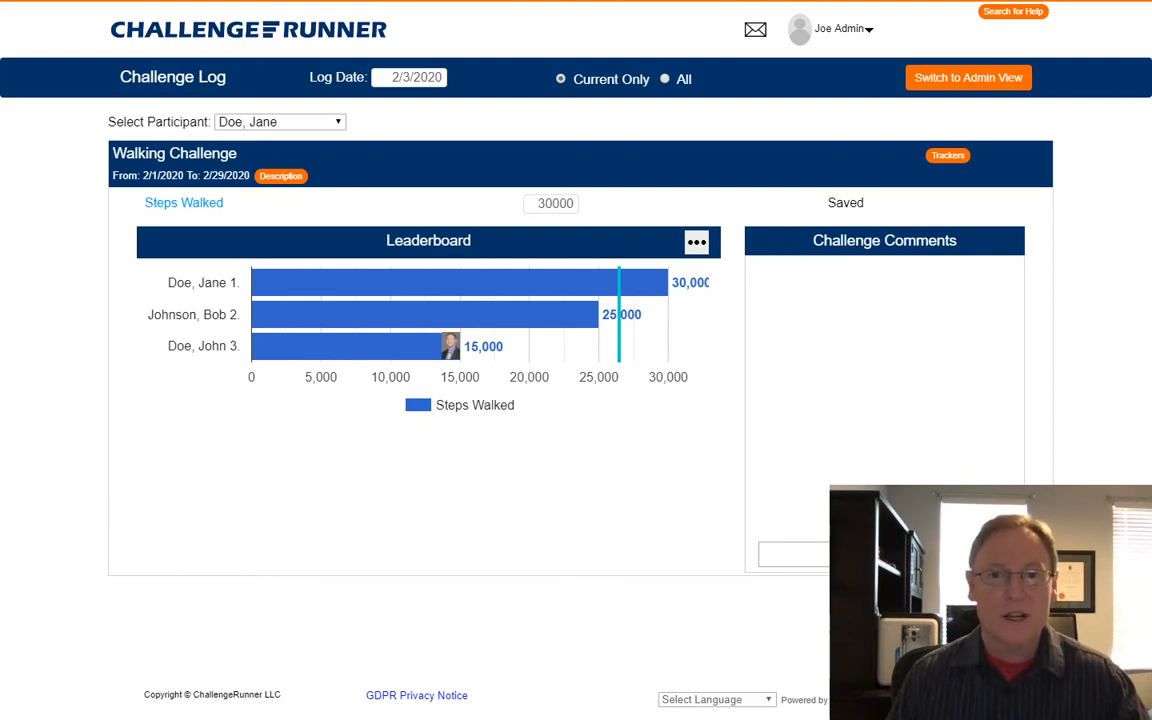
{"action": "left_click", "coordinate": [697, 242]}
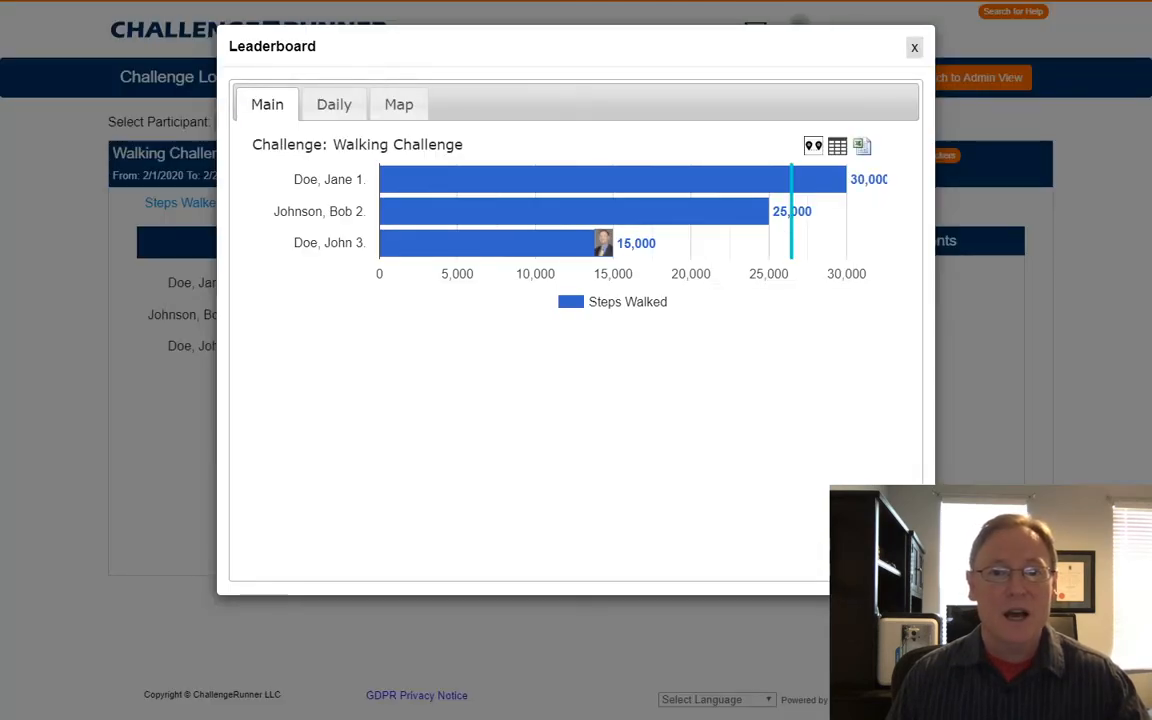
Show the leaderboard as a route map, zoomed out and centred on the Las Vegas route.
{"action": "left_click", "coordinate": [398, 104]}
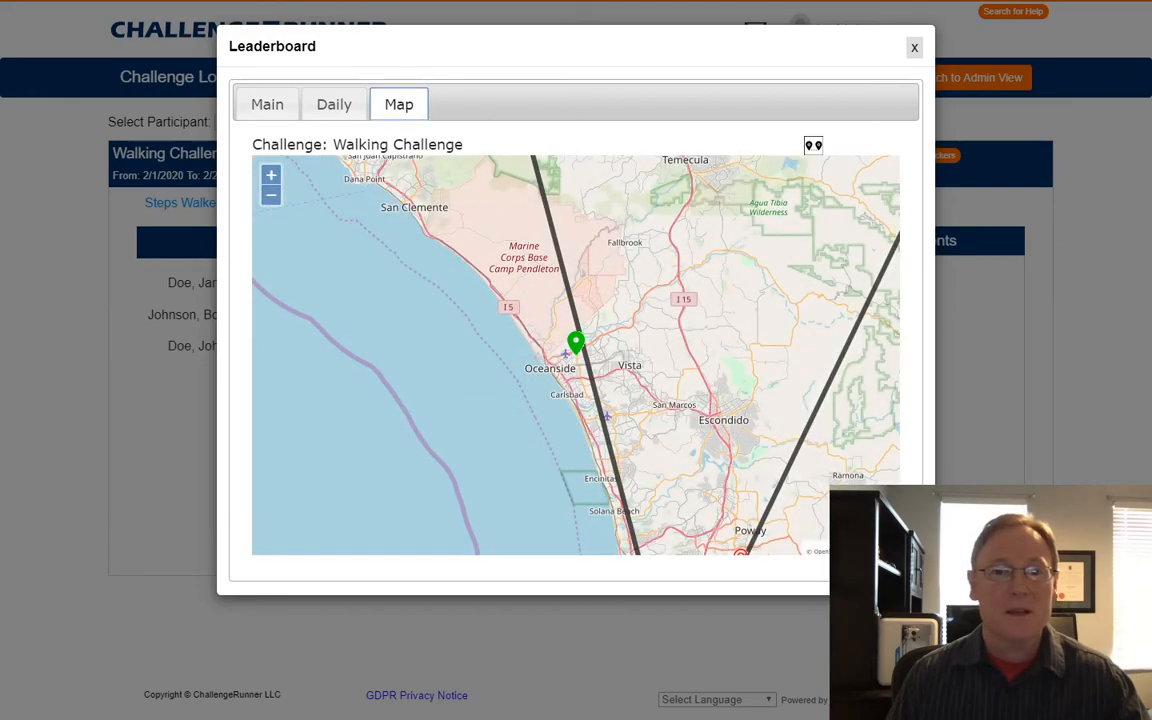
{"action": "left_click", "coordinate": [271, 195]}
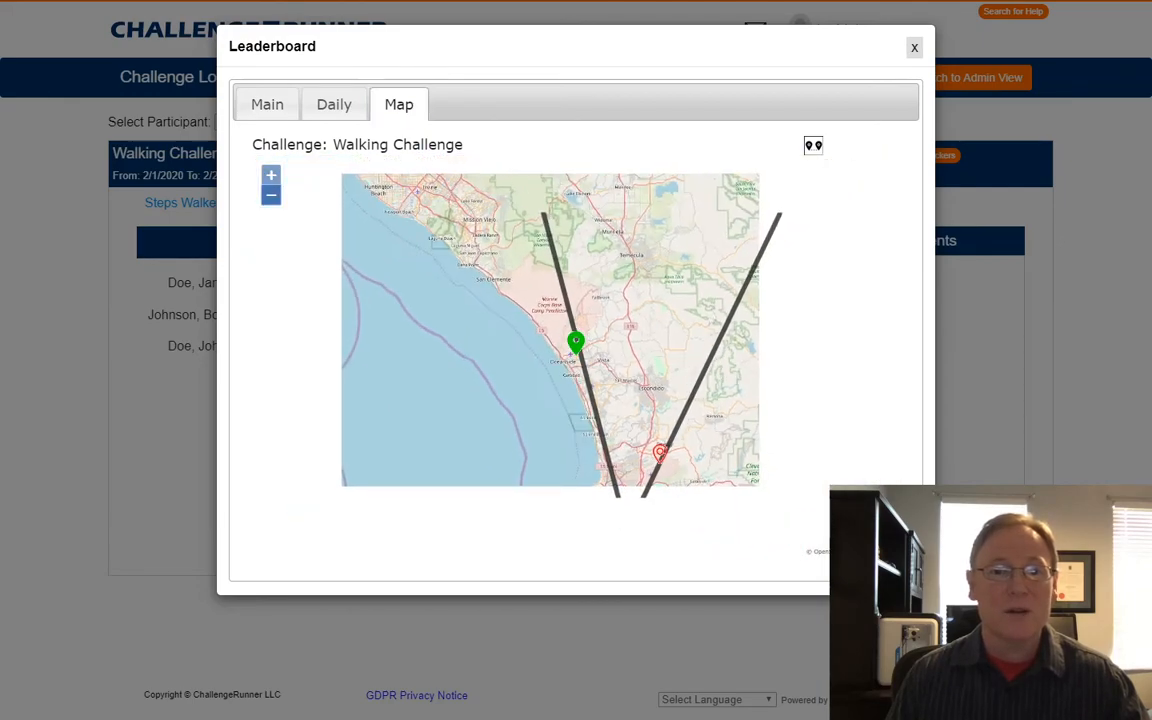
{"action": "left_click", "coordinate": [271, 195]}
{"action": "scroll", "coordinate": [595, 400], "scroll_direction": "down", "scroll_amount": 1}
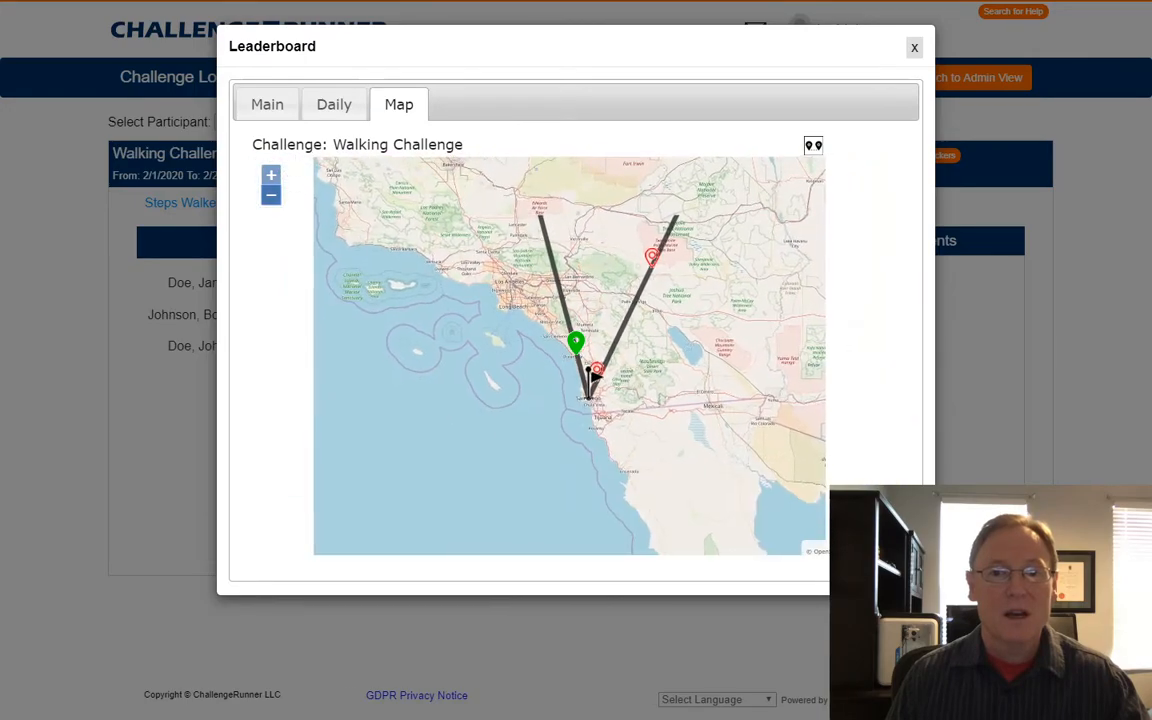
{"action": "scroll", "coordinate": [588, 365], "scroll_direction": "down", "scroll_amount": 1}
{"action": "left_click_drag", "start_coordinate": [585, 350], "coordinate": [551, 435]}
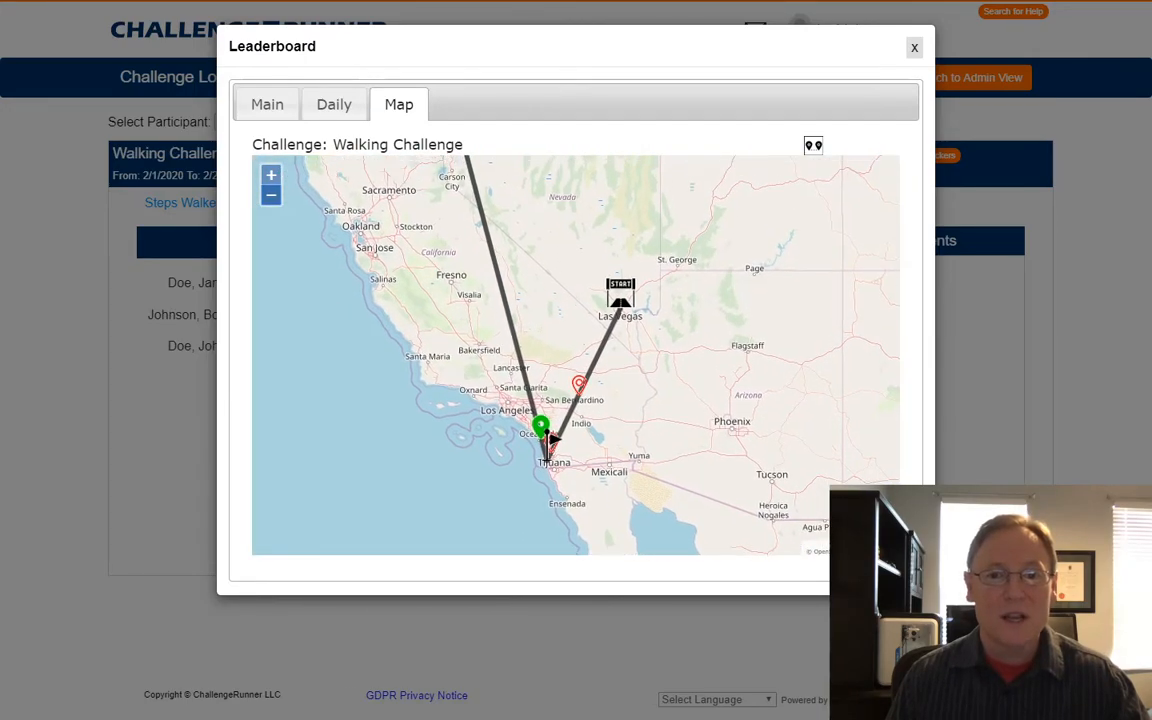
{"action": "mouse_move", "coordinate": [579, 385]}
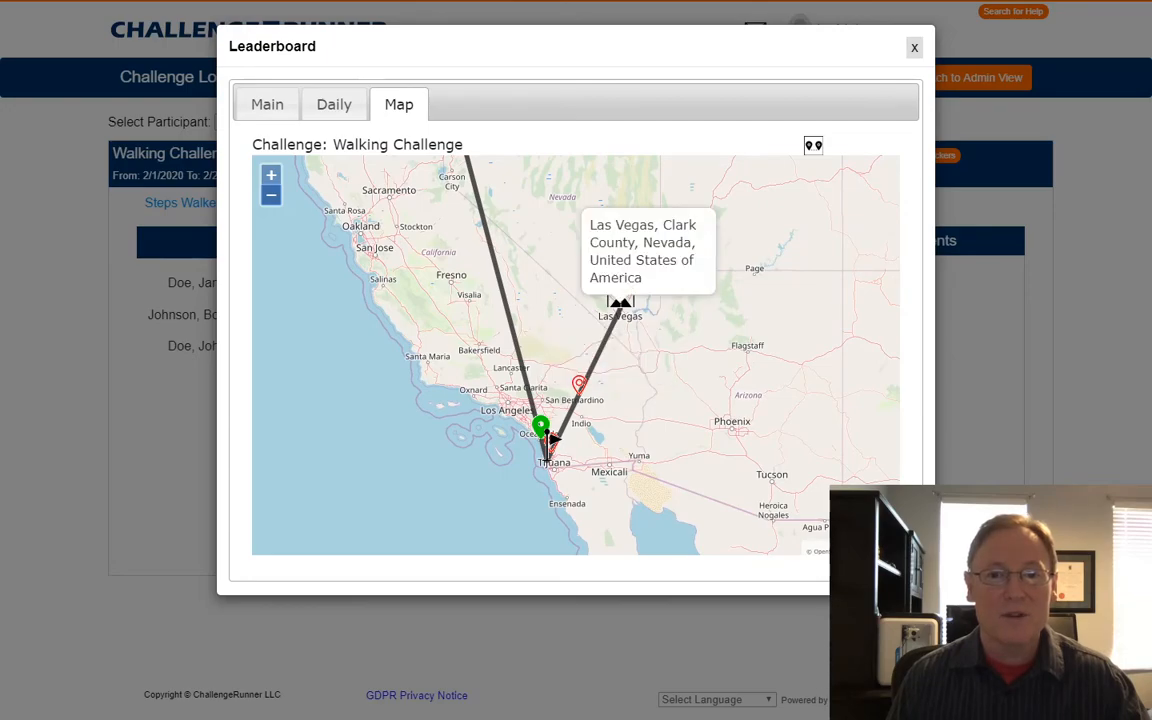
{"action": "mouse_move", "coordinate": [548, 453]}
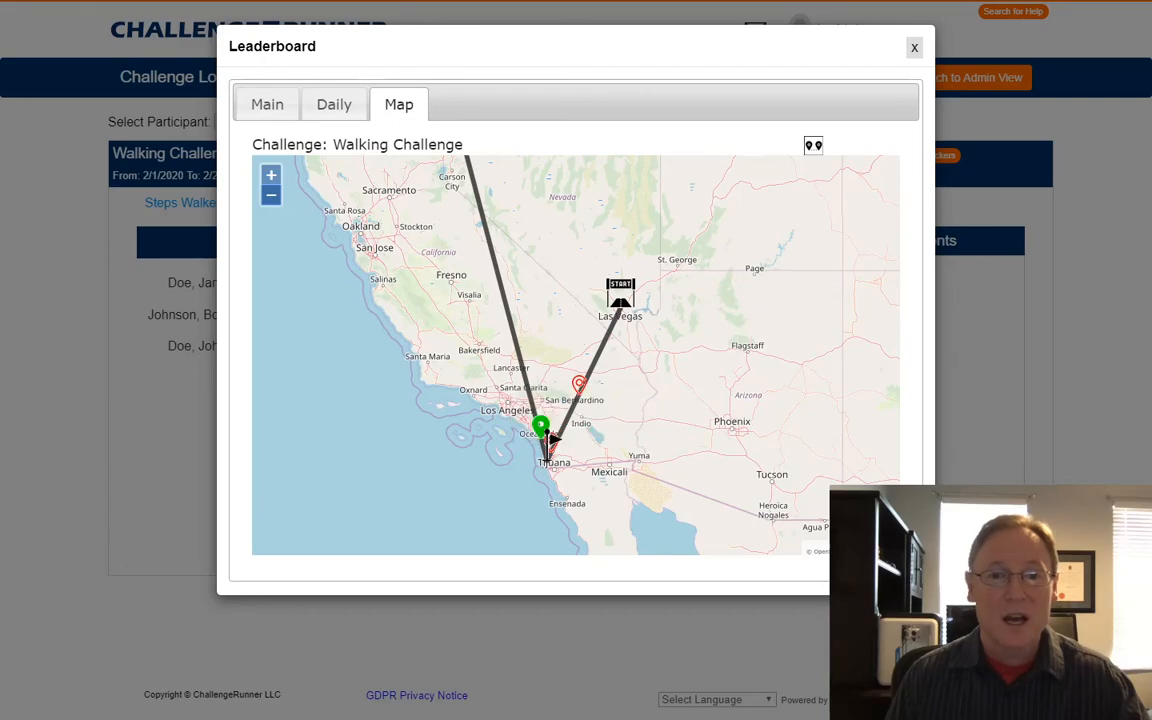
Pan north along the route toward the Seattle finish, then close the leaderboard.
{"action": "left_click_drag", "start_coordinate": [540, 300], "coordinate": [615, 503]}
{"action": "left_click_drag", "start_coordinate": [540, 300], "coordinate": [558, 439]}
{"action": "left_click_drag", "start_coordinate": [520, 270], "coordinate": [550, 448]}
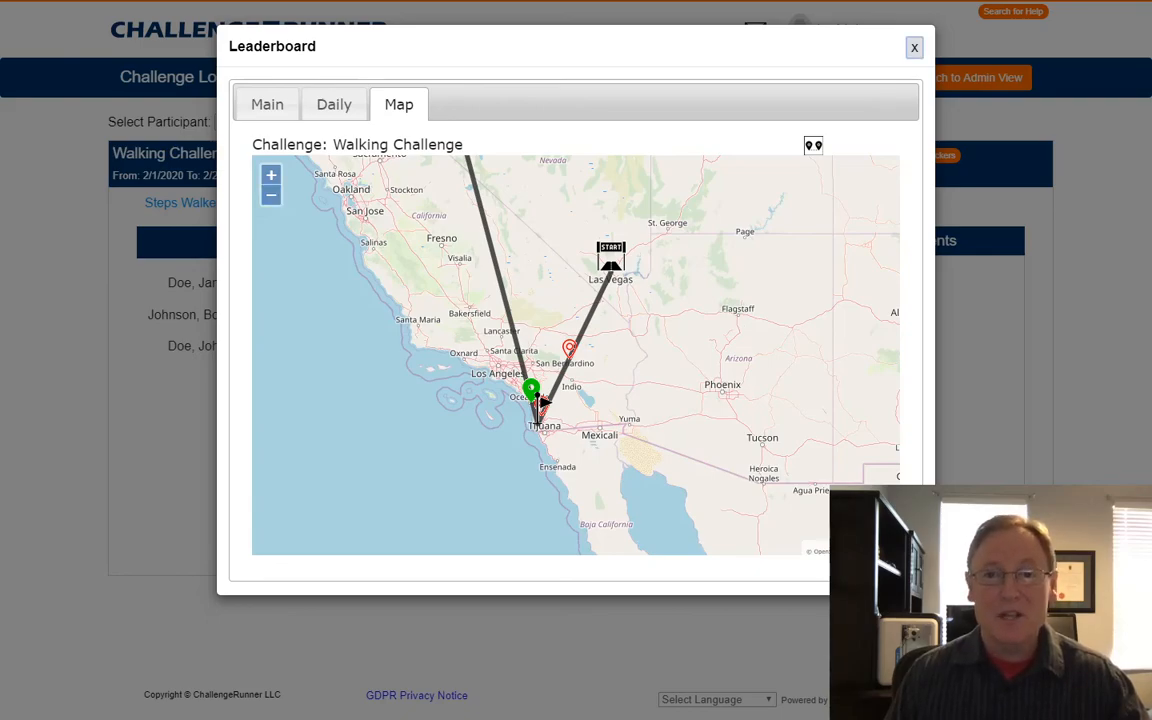
{"action": "left_click", "coordinate": [914, 47]}
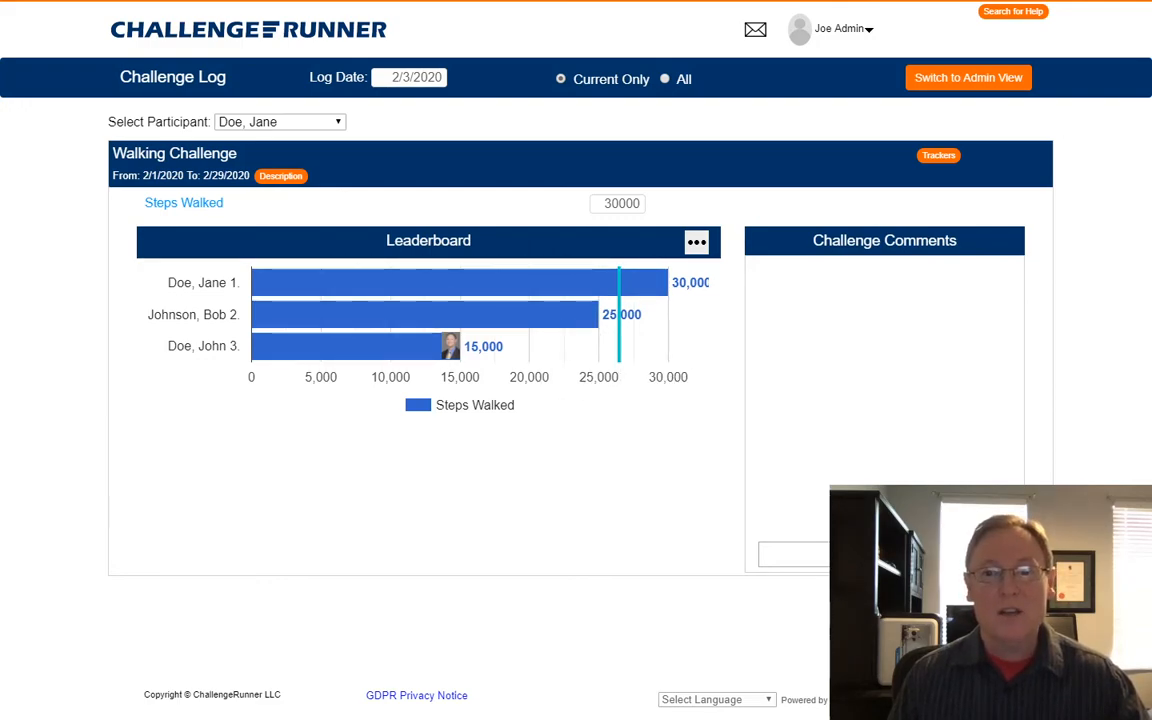
In the admin view, set the Walking Challenge's Main Leaderboard type to Map.
{"action": "left_click", "coordinate": [968, 78]}
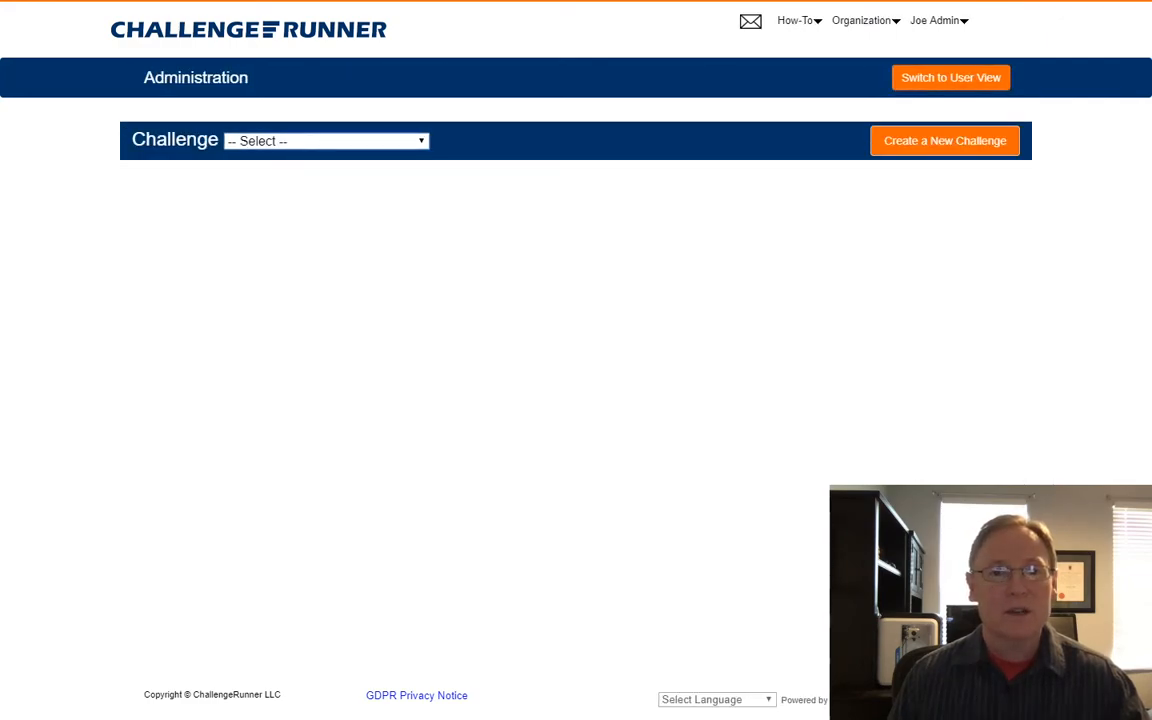
{"action": "left_click", "coordinate": [326, 141]}
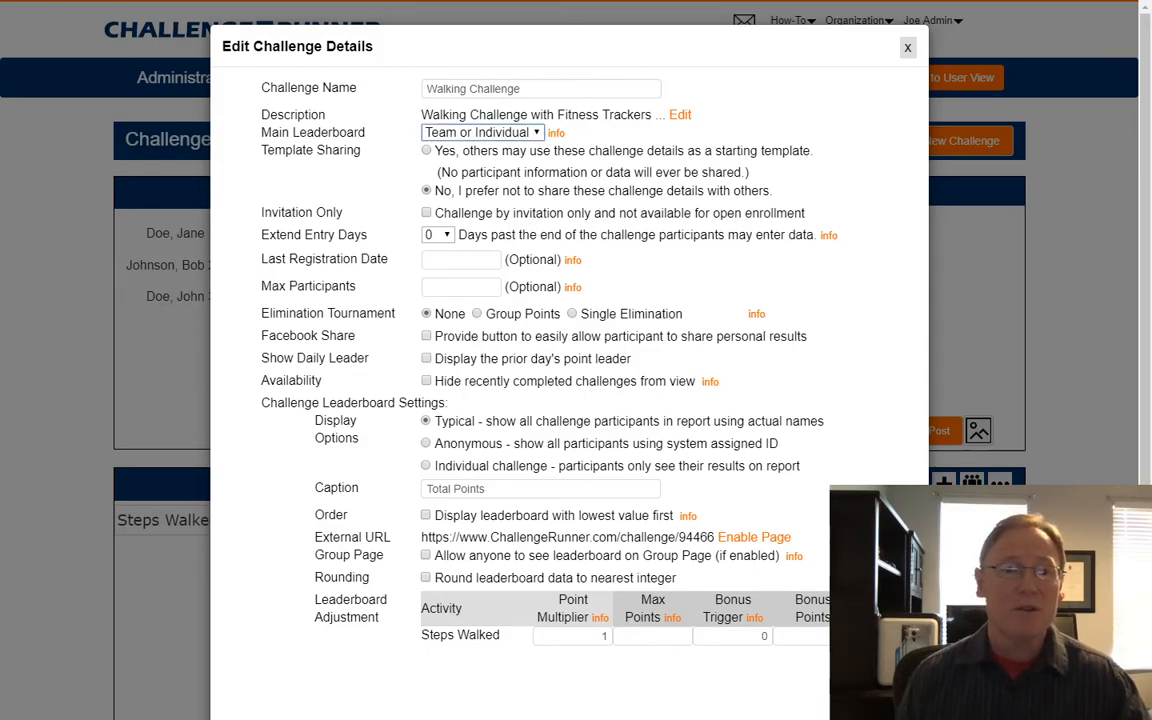
{"action": "key", "text": "Down"}
{"action": "key", "text": "Down"}
{"action": "key", "text": "Down"}
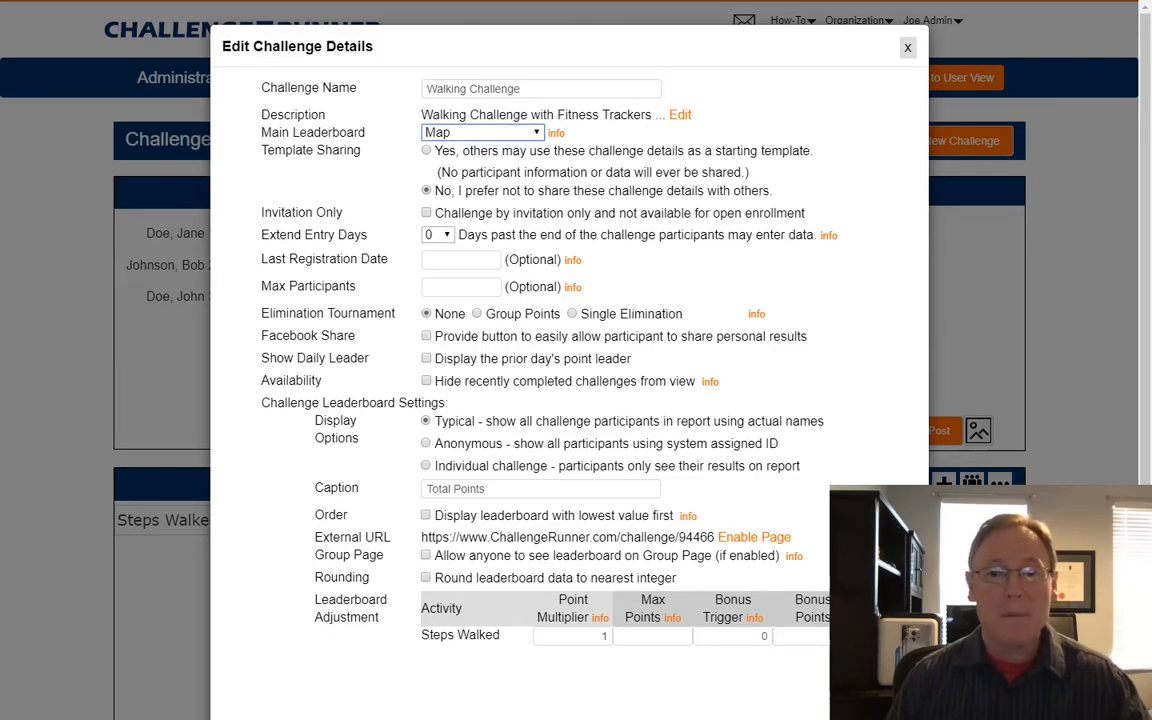
{"action": "scroll", "coordinate": [570, 400], "scroll_direction": "down", "scroll_amount": 1}
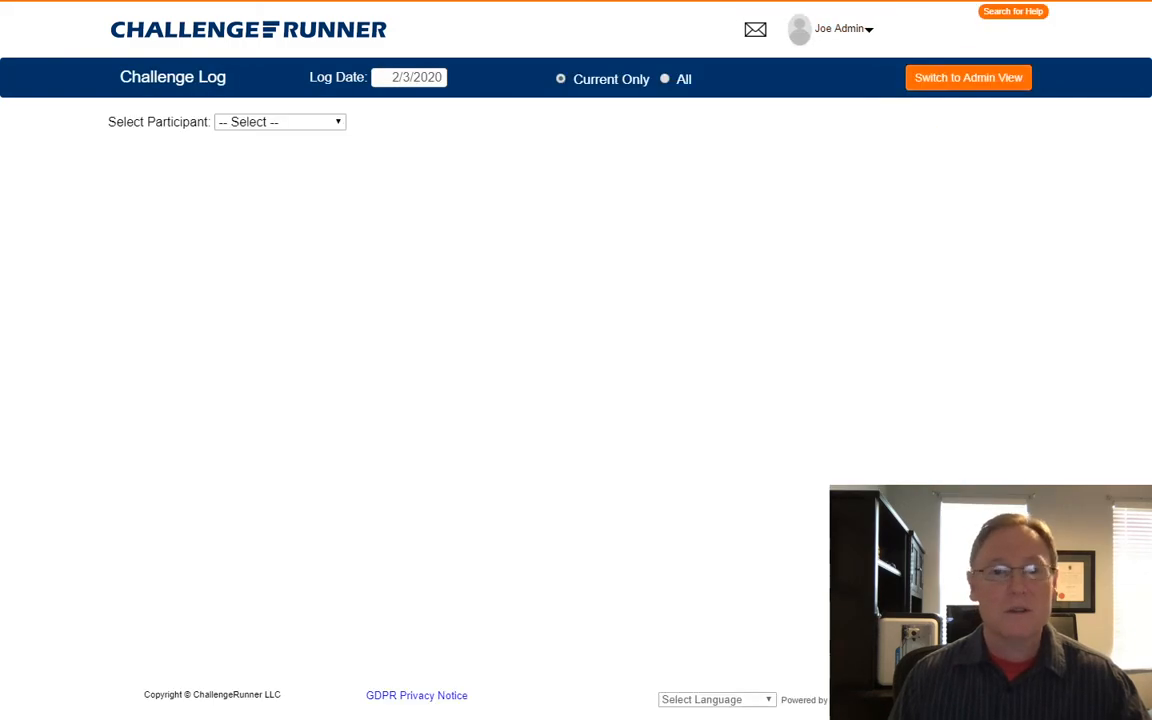
Pick a participant to see their map leaderboard, then switch to the admin view.
{"action": "left_click", "coordinate": [260, 154]}
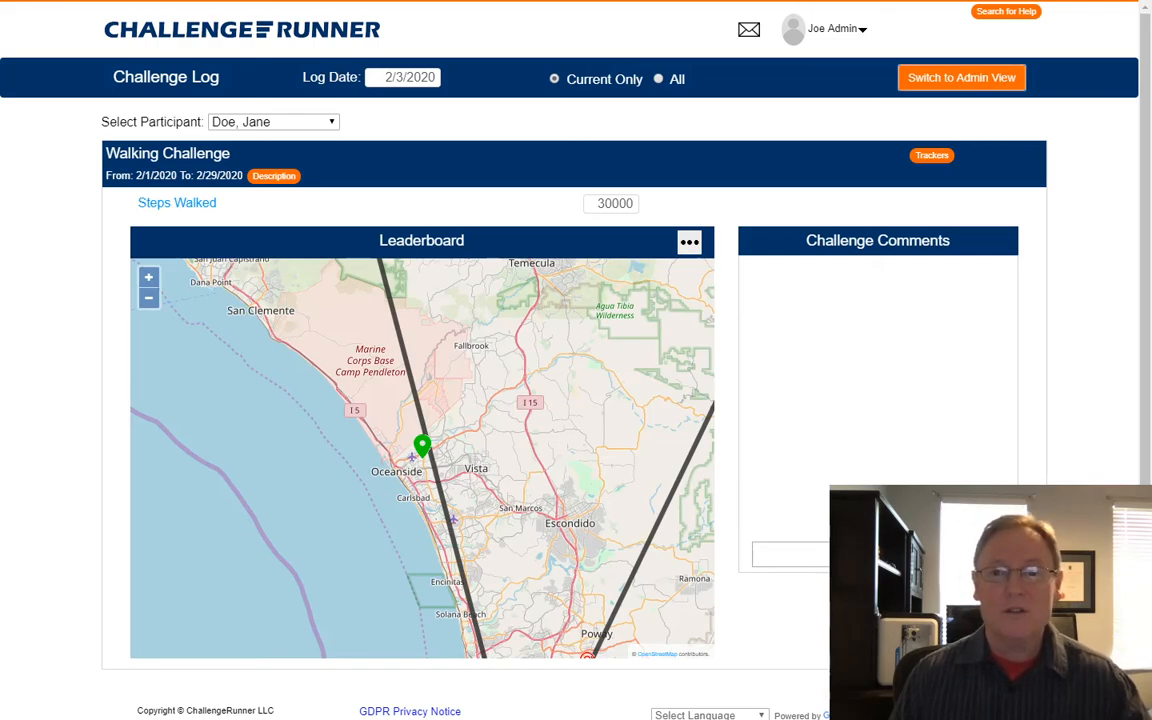
{"action": "left_click", "coordinate": [961, 78]}
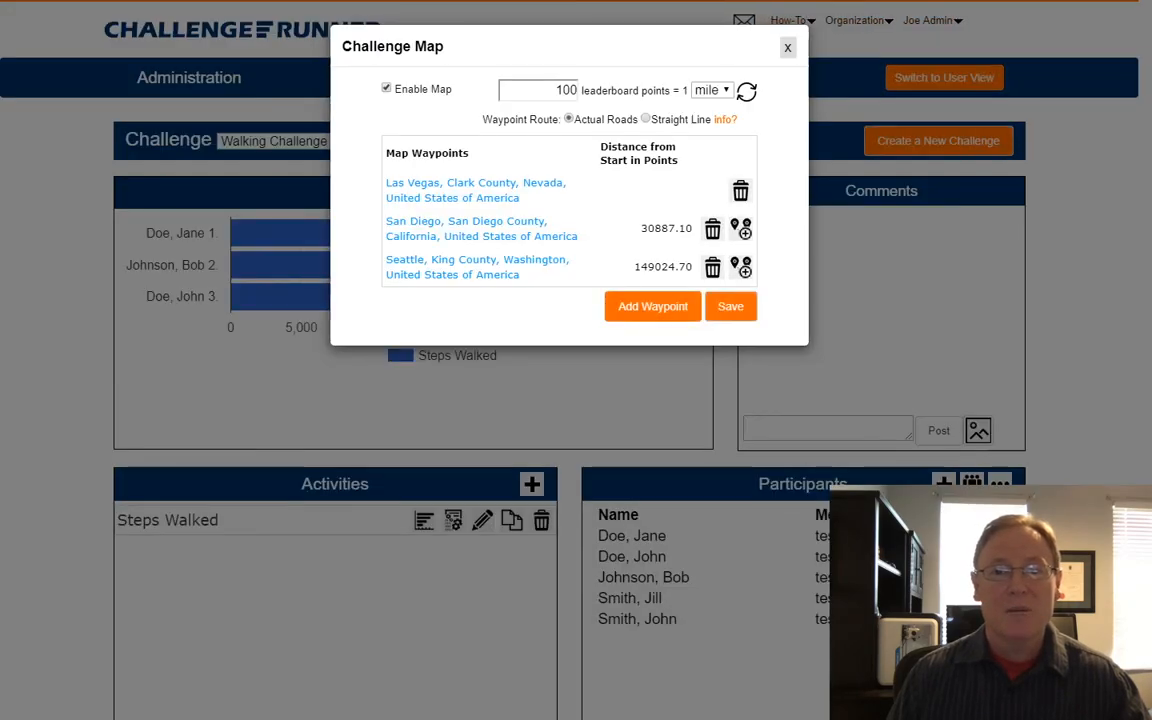
Change leaderboard points per mile from 100 to 50, recalculating waypoint distances to 15443.55 and 74512.35.
{"action": "left_click", "coordinate": [570, 90]}
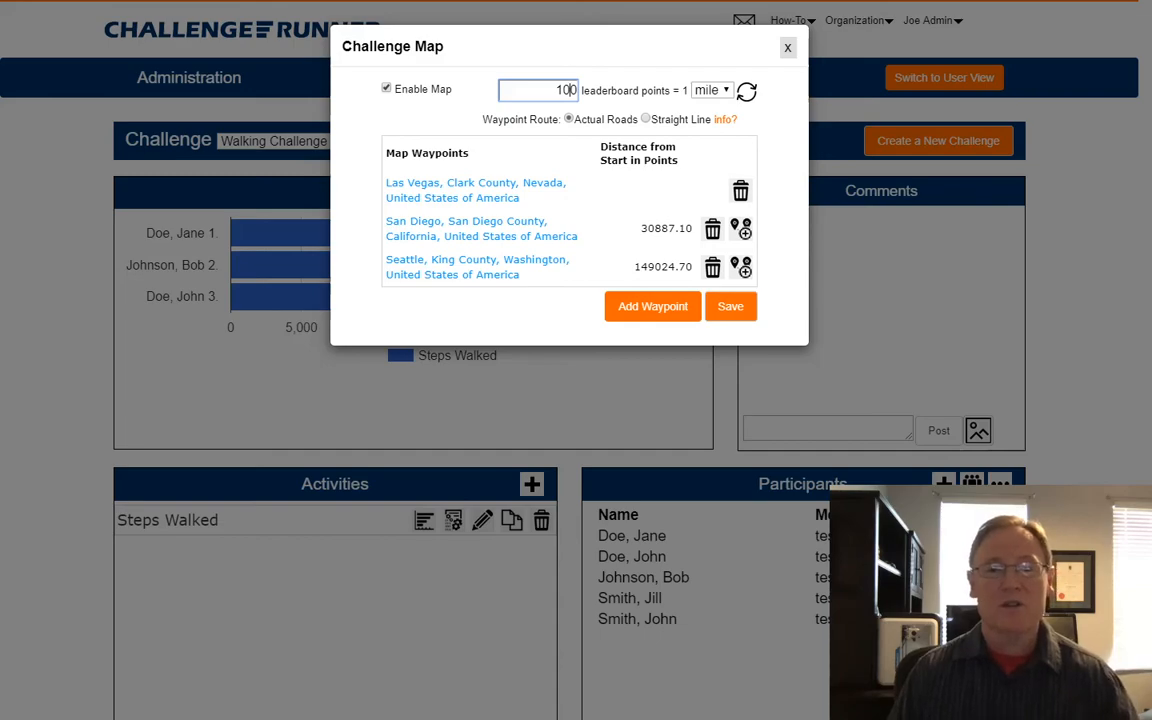
{"action": "key", "text": "BackSpace"}
{"action": "key", "text": "BackSpace"}
{"action": "type", "text": "50"}
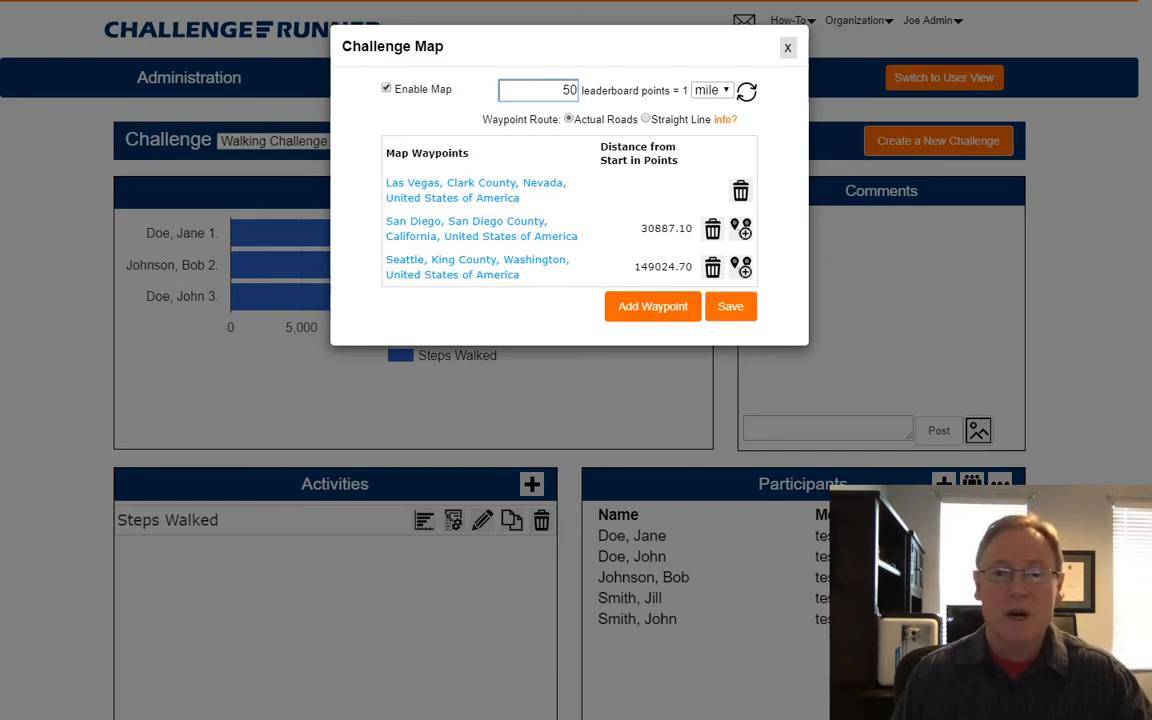
{"action": "left_click", "coordinate": [746, 91]}
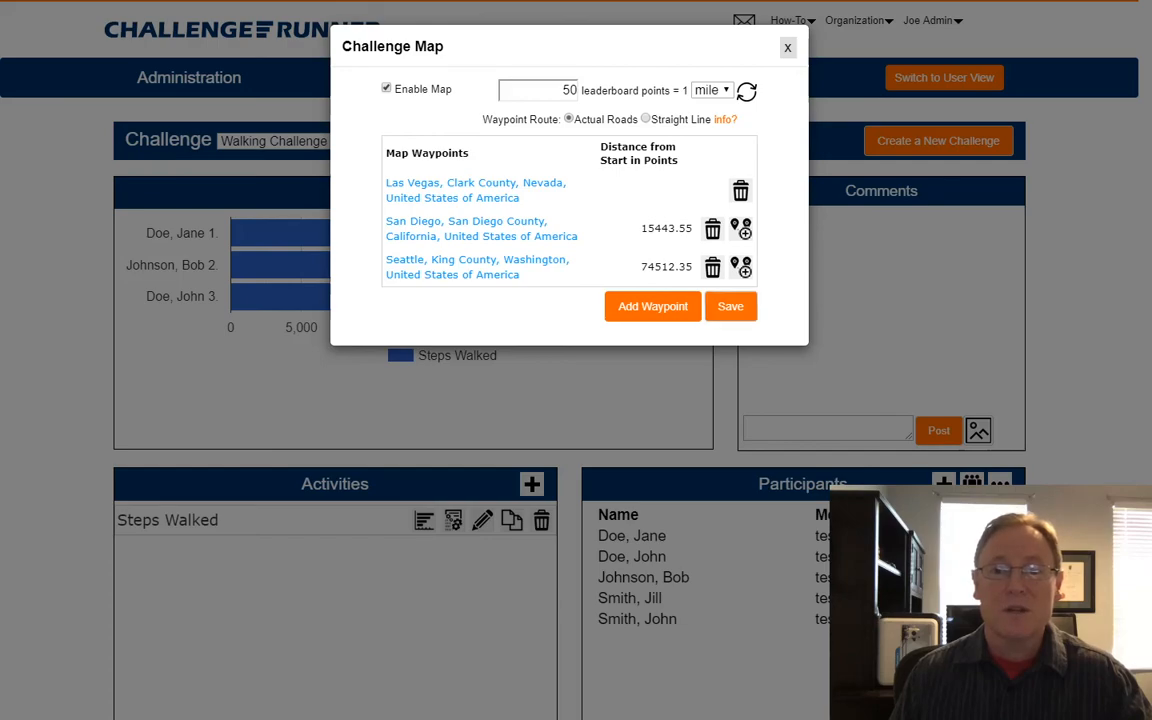
{"action": "left_click", "coordinate": [731, 307]}
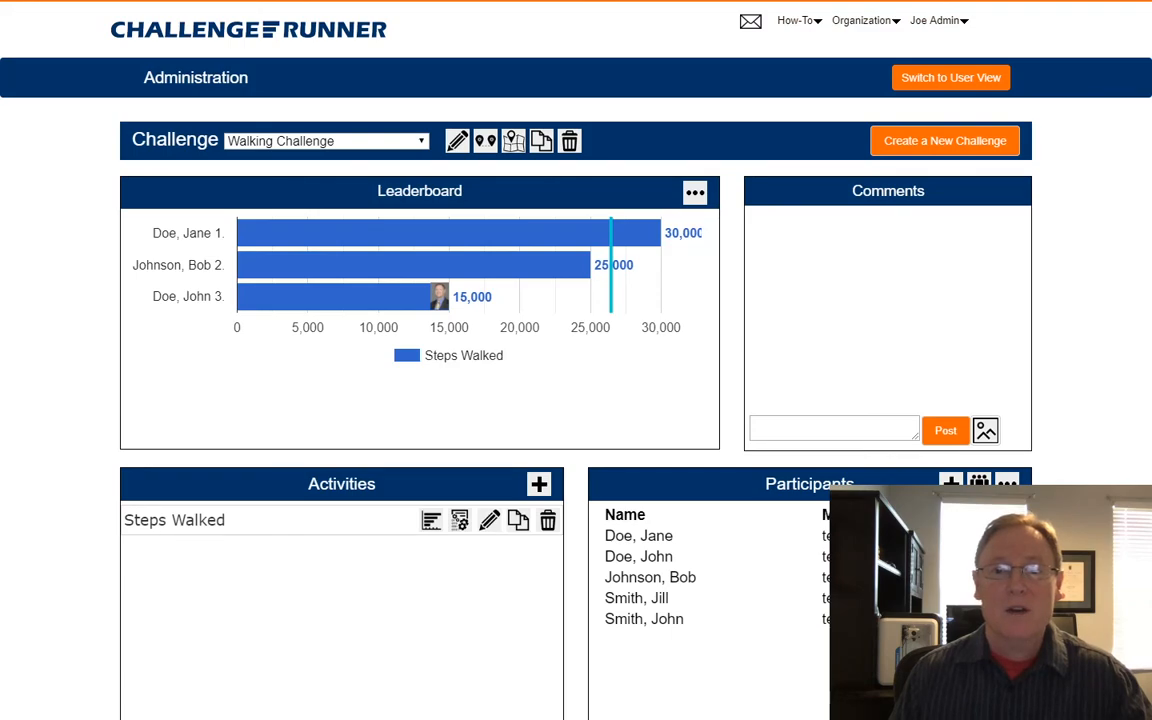
In user view, pick the participant, zoom the route map out three levels, and pan to the Las Vegas start.
{"action": "left_click", "coordinate": [951, 78]}
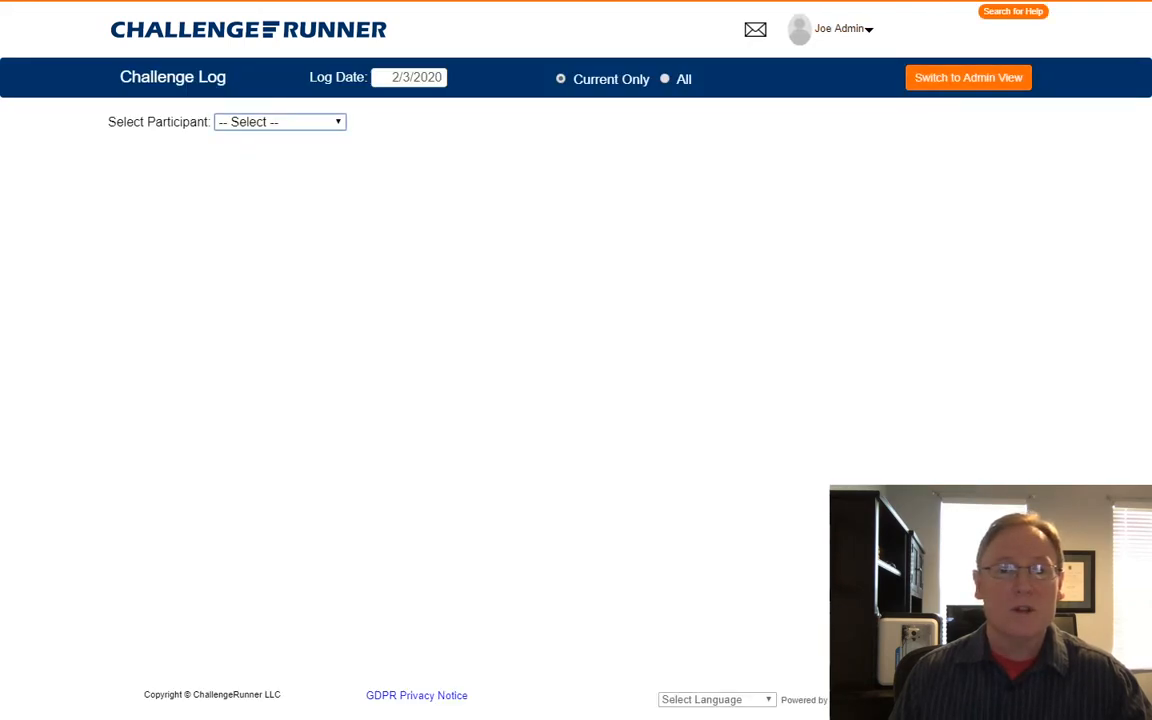
{"action": "key", "text": "Down"}
{"action": "key", "text": "Down"}
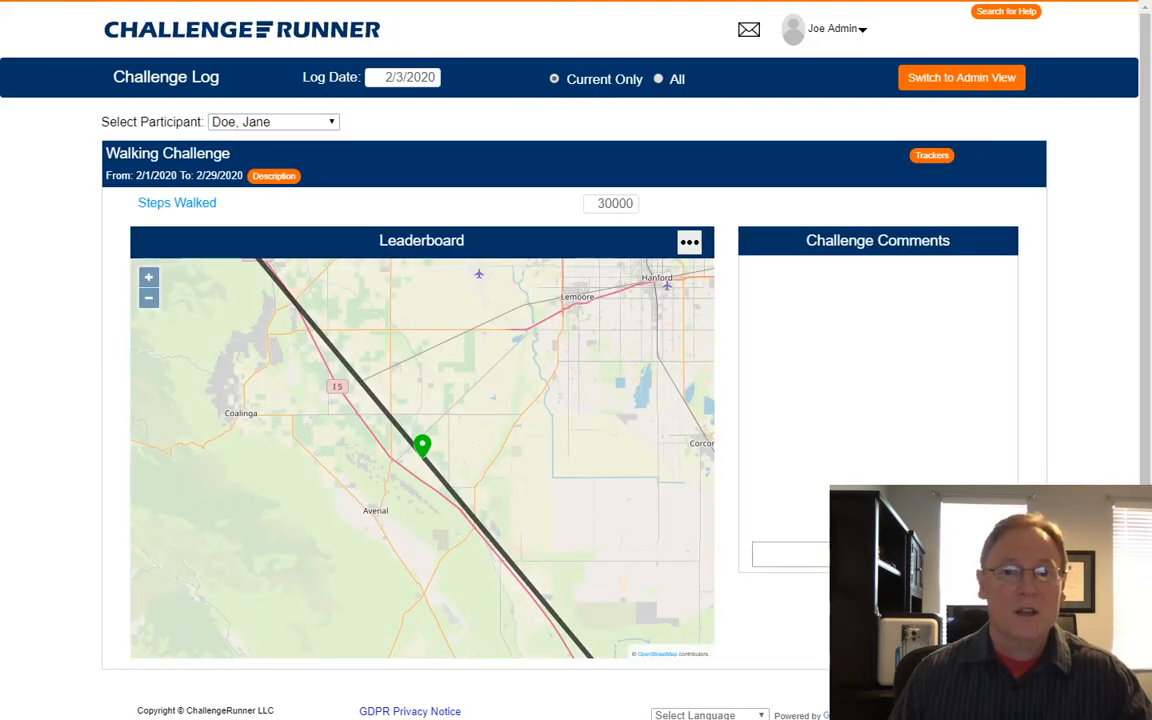
{"action": "left_click", "coordinate": [149, 298]}
{"action": "left_click", "coordinate": [149, 298]}
{"action": "left_click", "coordinate": [149, 298]}
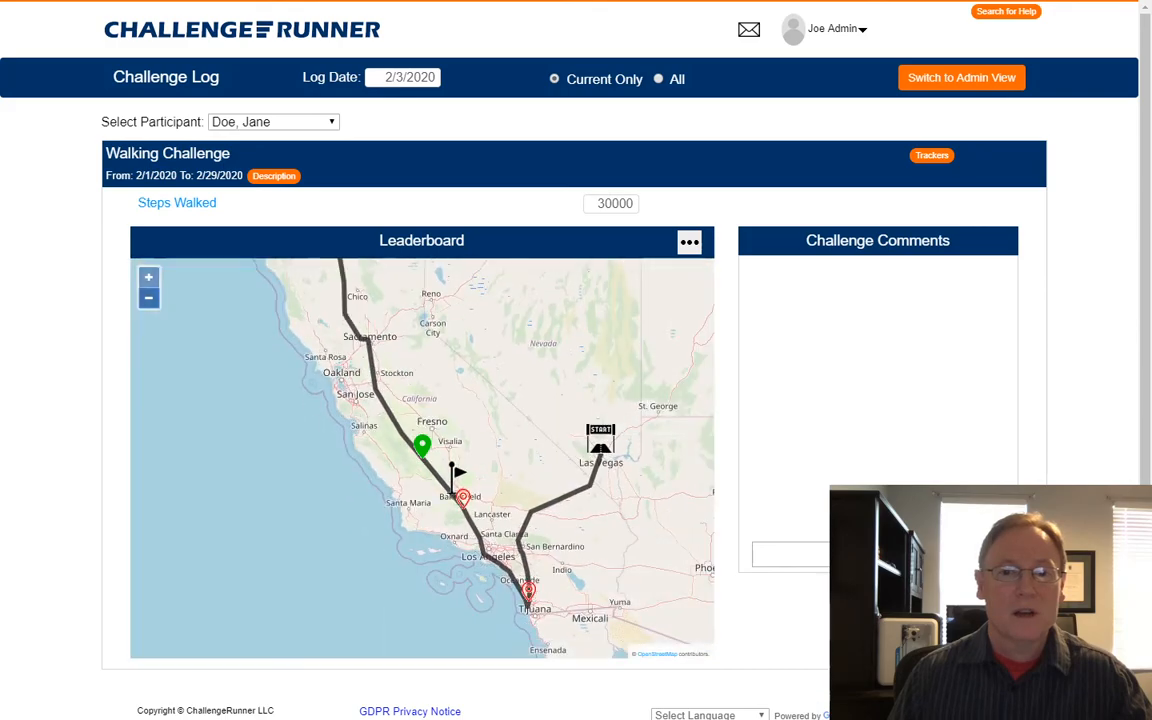
{"action": "left_click_drag", "start_coordinate": [530, 458], "coordinate": [310, 458]}
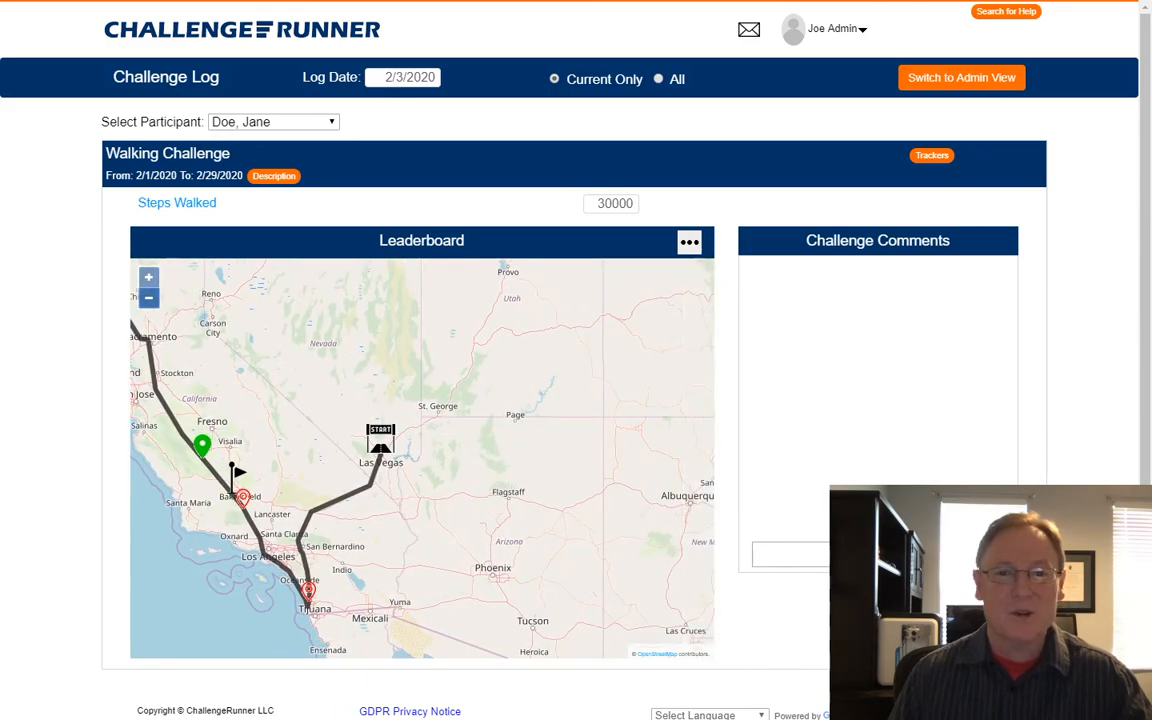